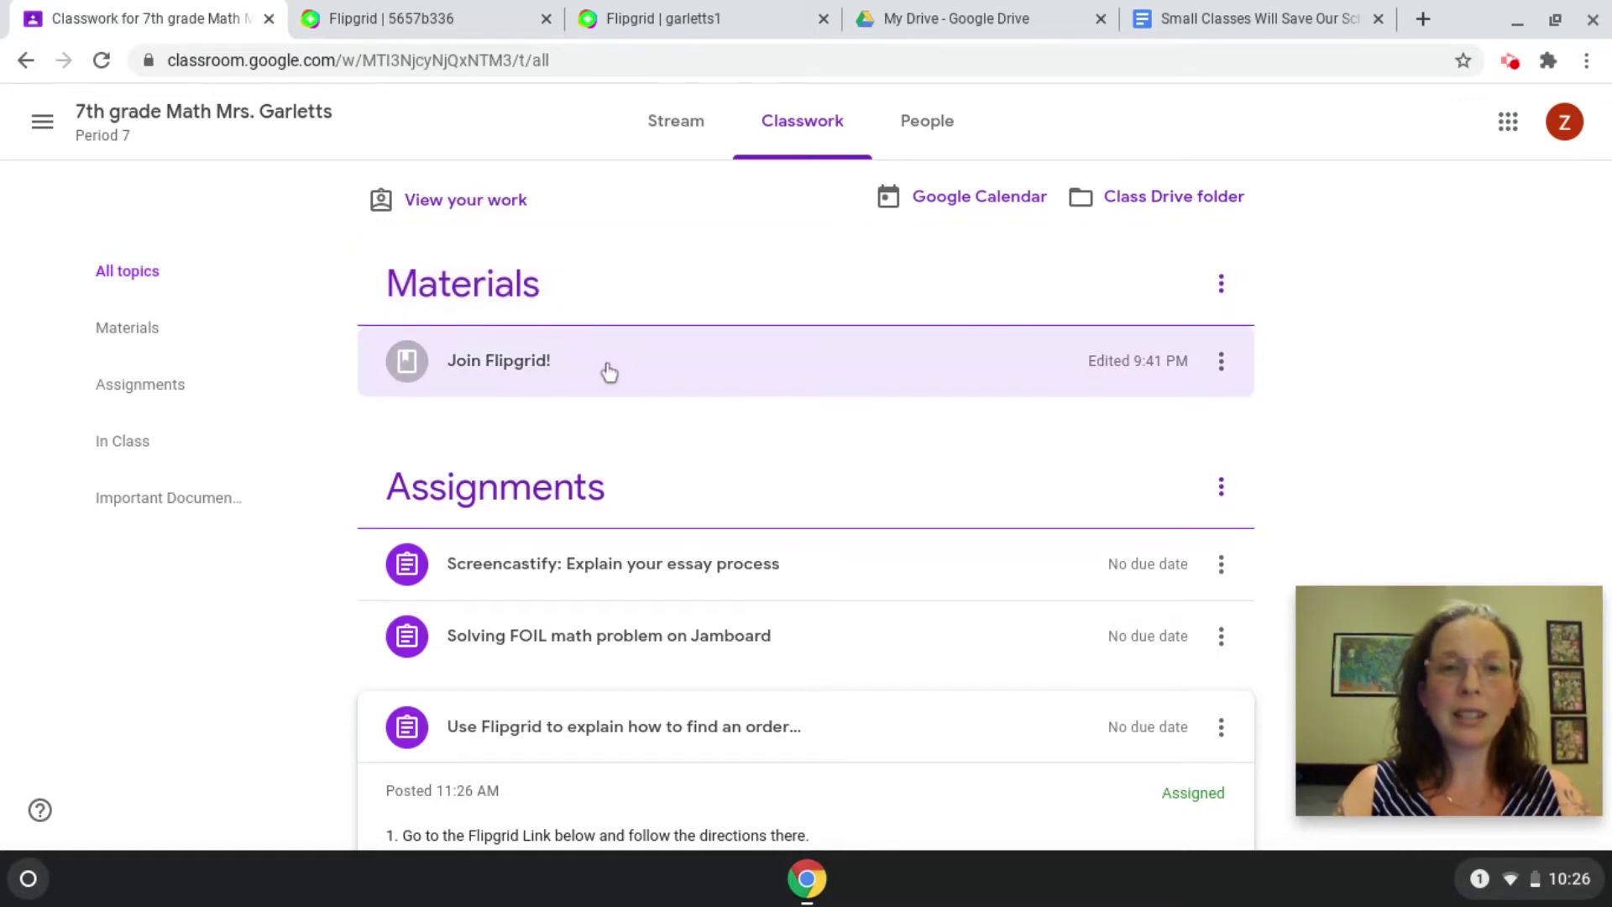
- Open the garletts1 Flipgrid link from the Join Flipgrid! material in a new tab
{"action": "left_click", "coordinate": [606, 370]}
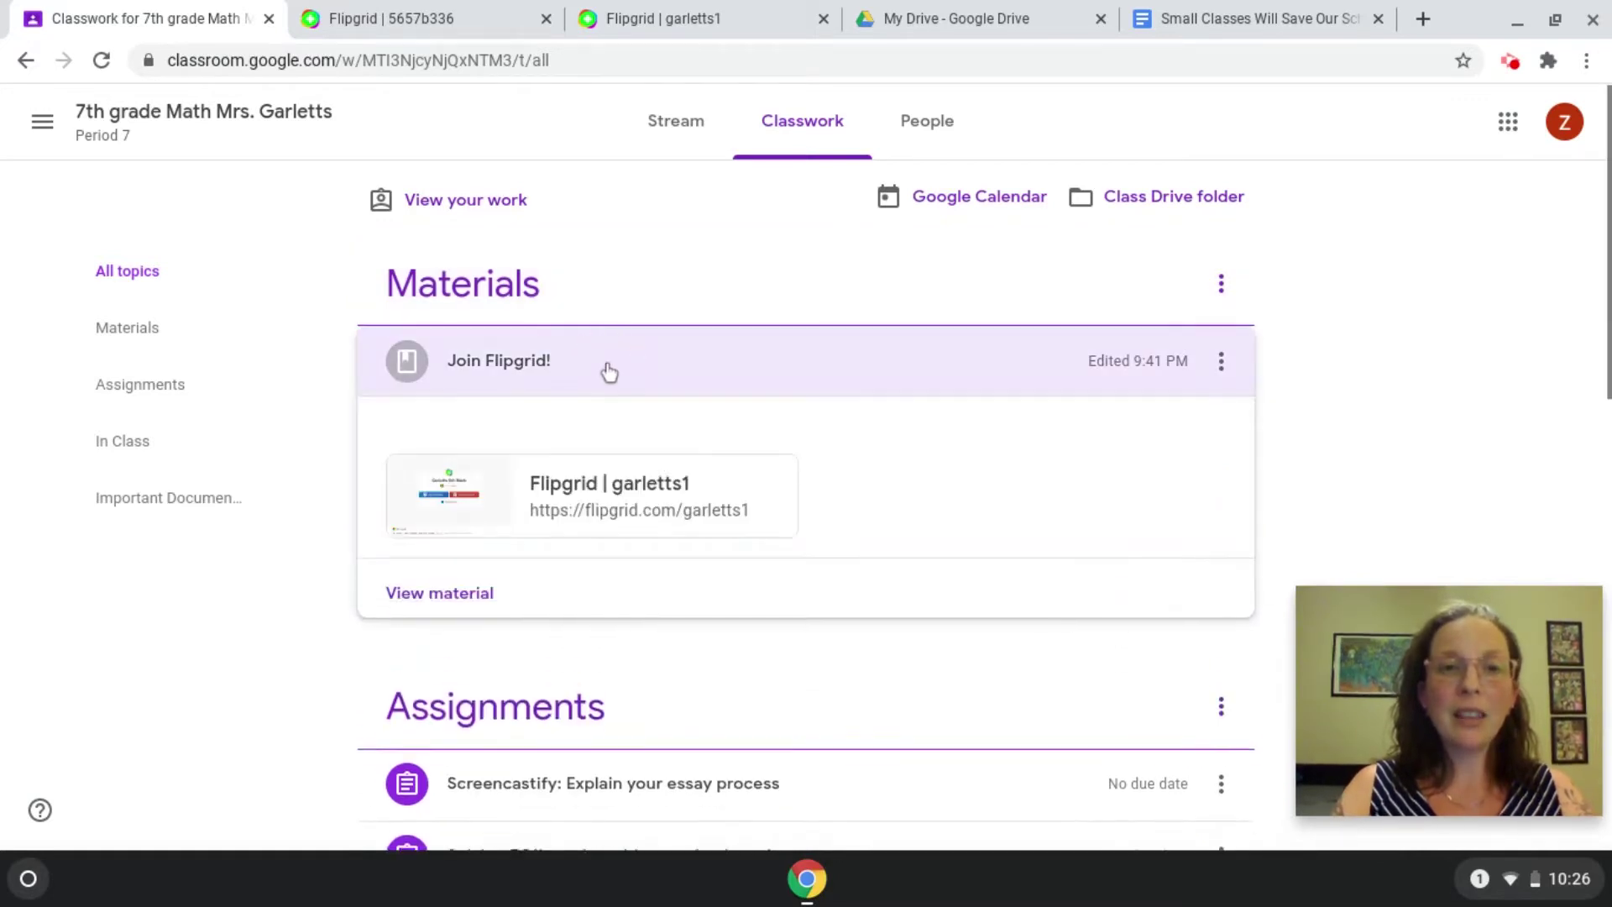
{"action": "left_click", "coordinate": [644, 498]}
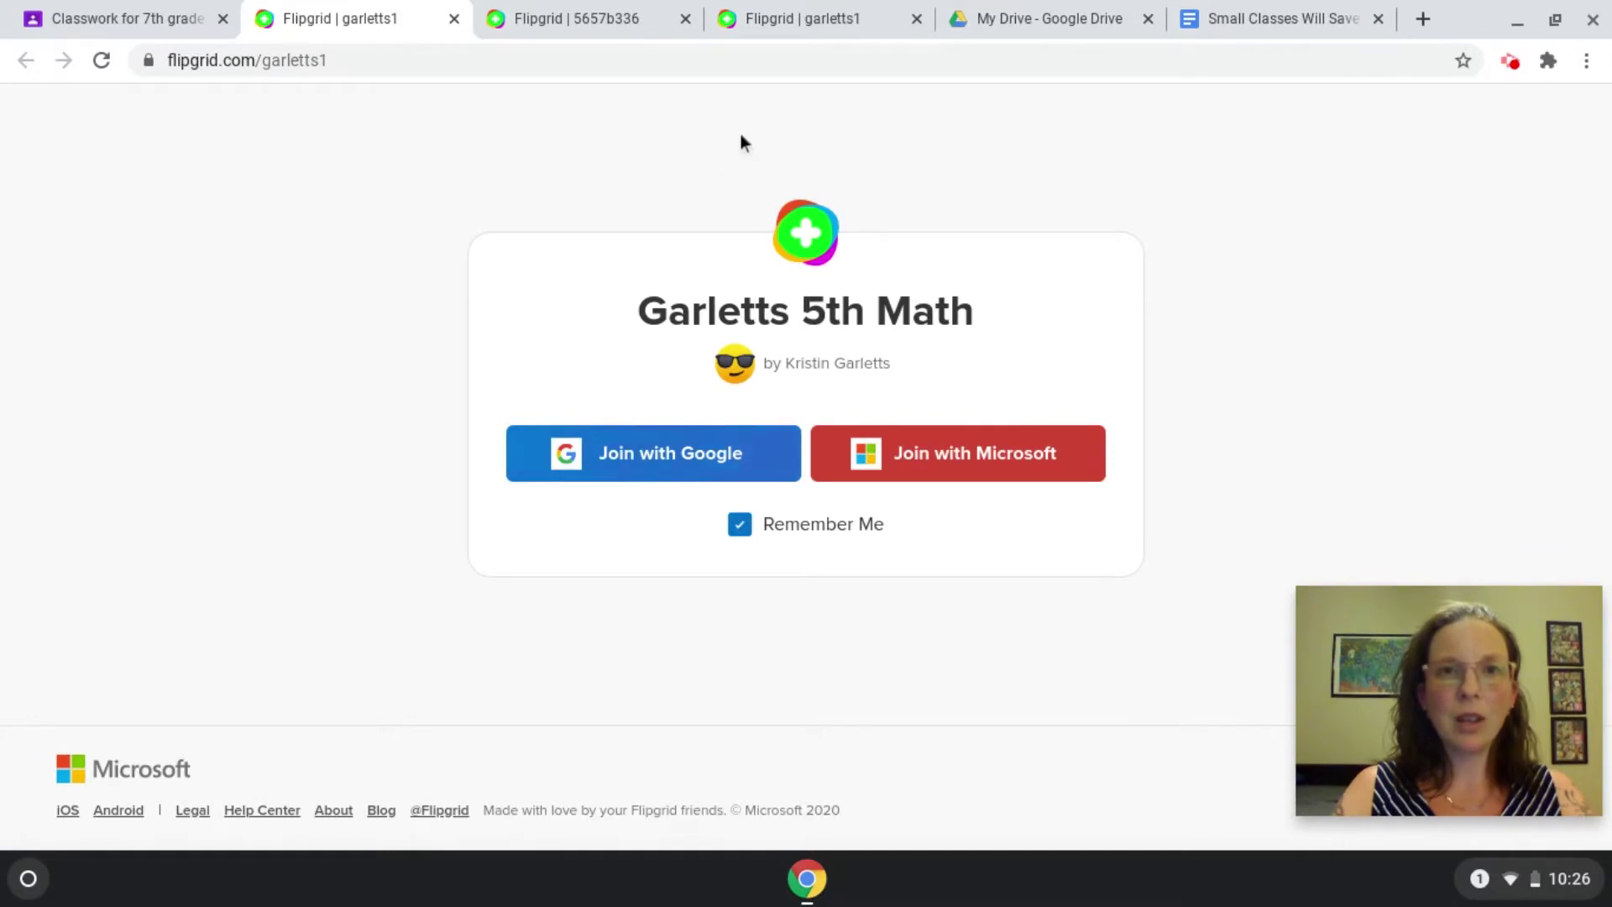
- Look through the '4 quad grid ordered pair-coordinate' topic page, then go back to the Classwork page
{"action": "left_click", "coordinate": [823, 34]}
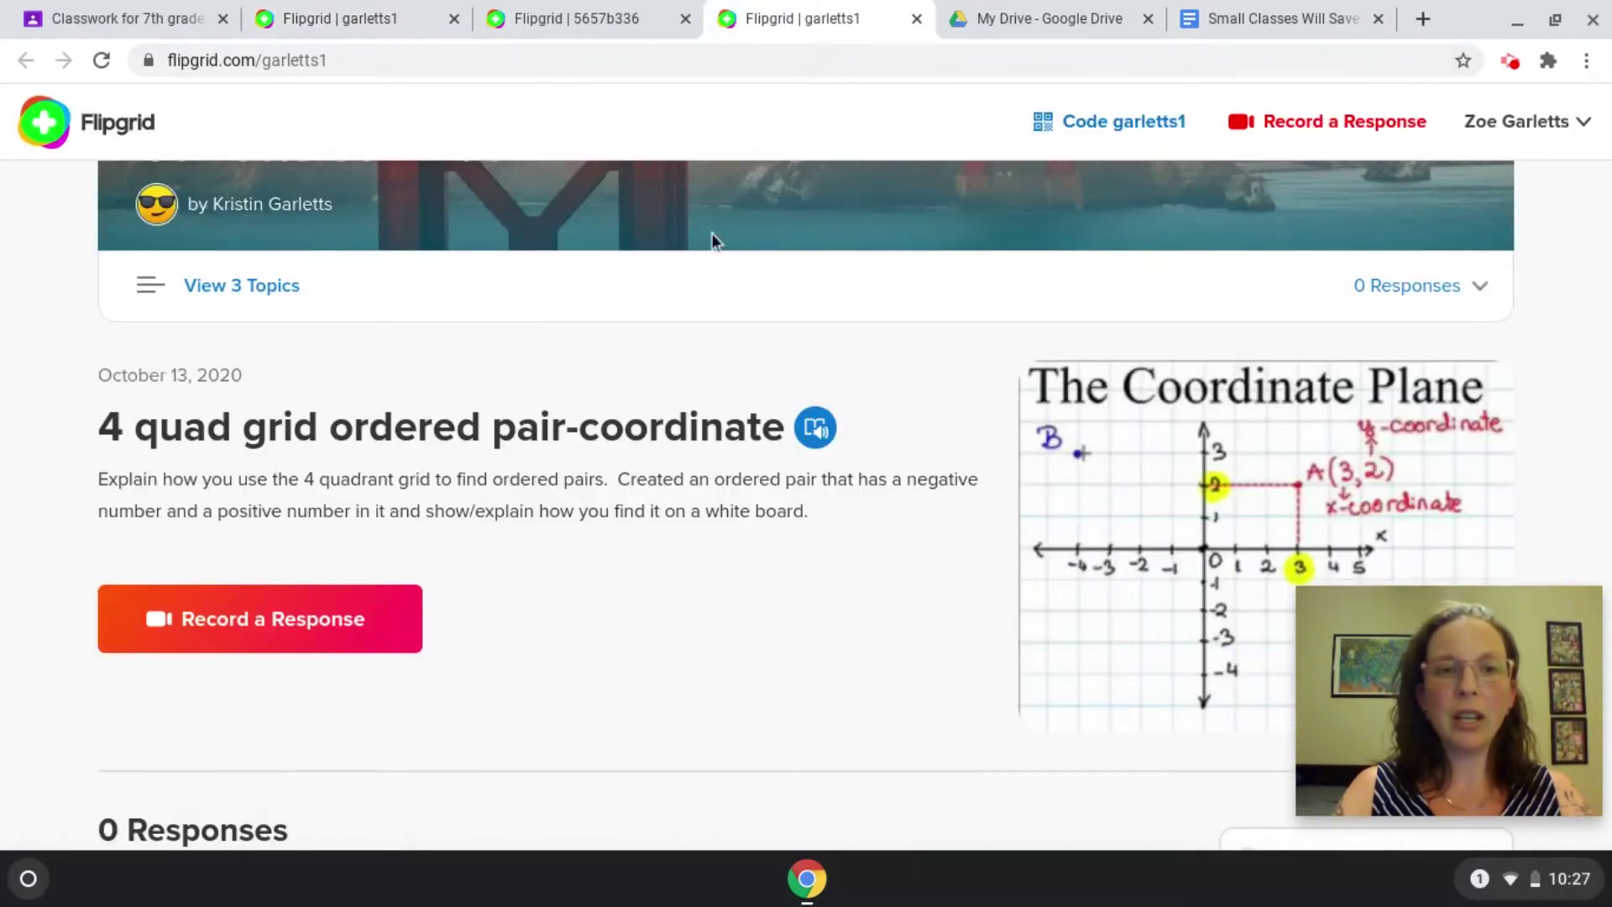
{"action": "scroll", "coordinate": [697, 270], "scroll_direction": "down", "scroll_amount": 2}
{"action": "scroll", "coordinate": [697, 270], "scroll_direction": "up", "scroll_amount": 6}
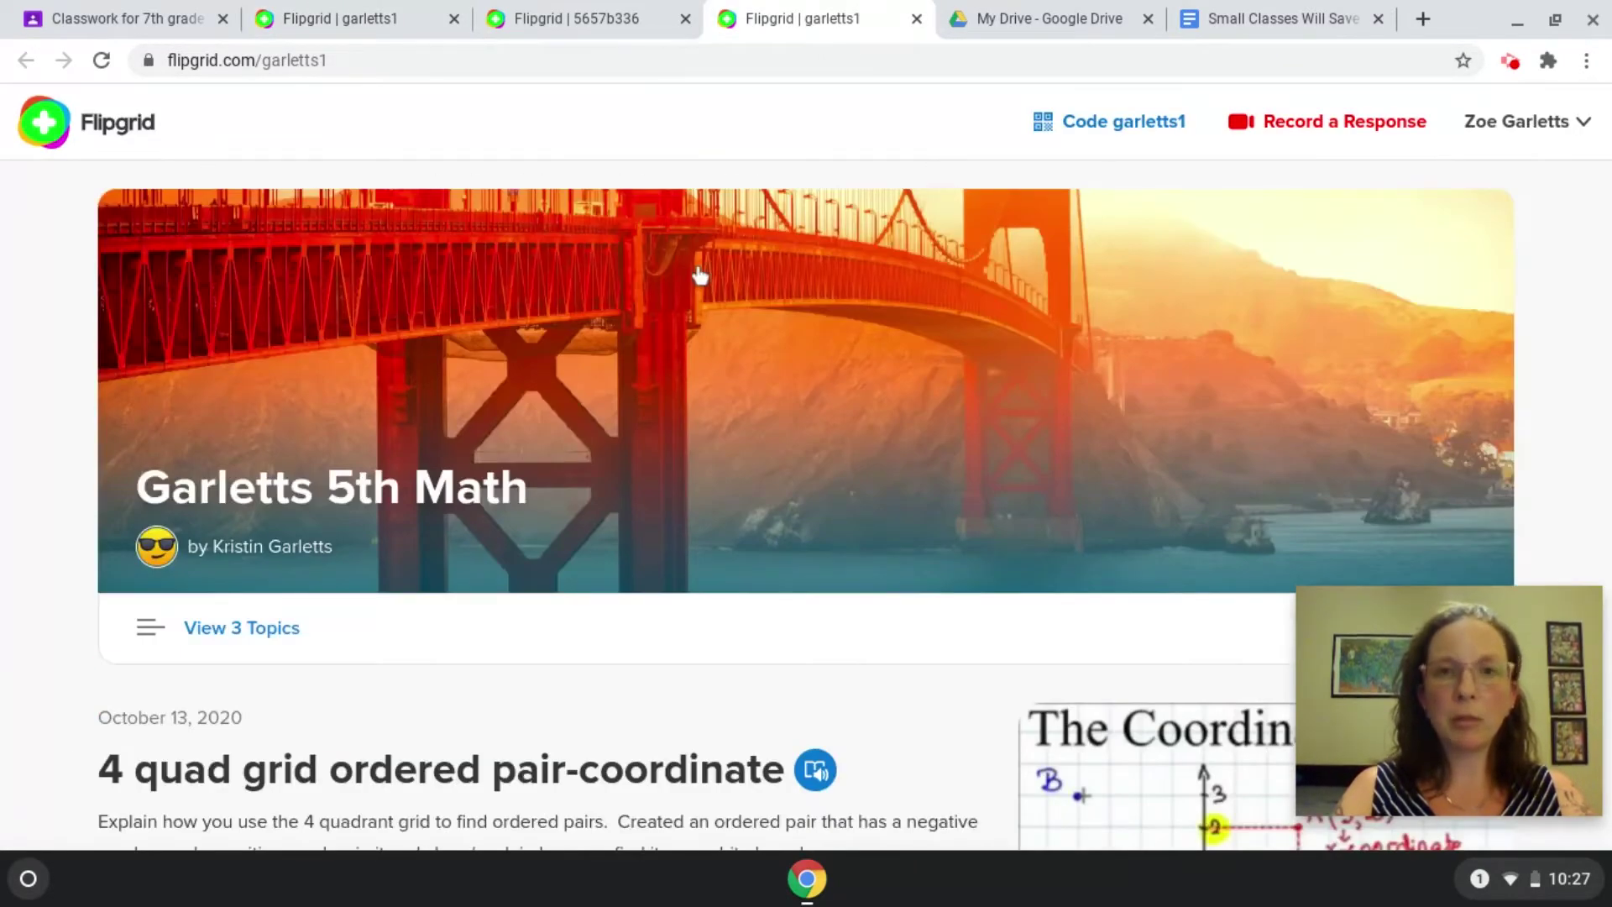
{"action": "scroll", "coordinate": [269, 319], "scroll_direction": "down", "scroll_amount": 3}
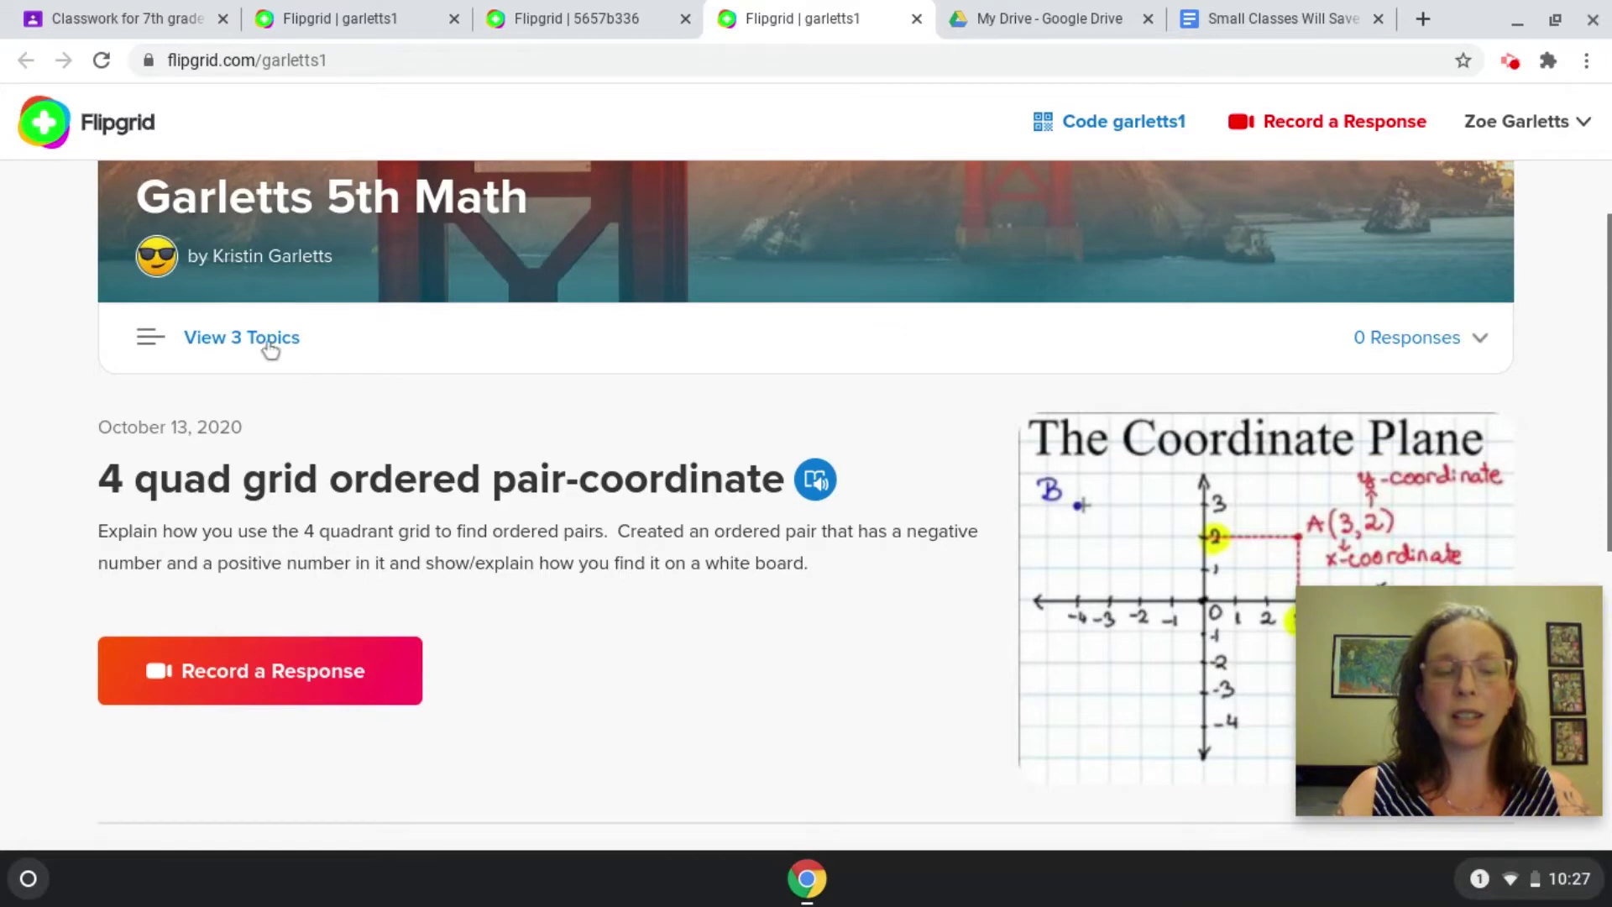
{"action": "scroll", "coordinate": [290, 455], "scroll_direction": "down", "scroll_amount": 1}
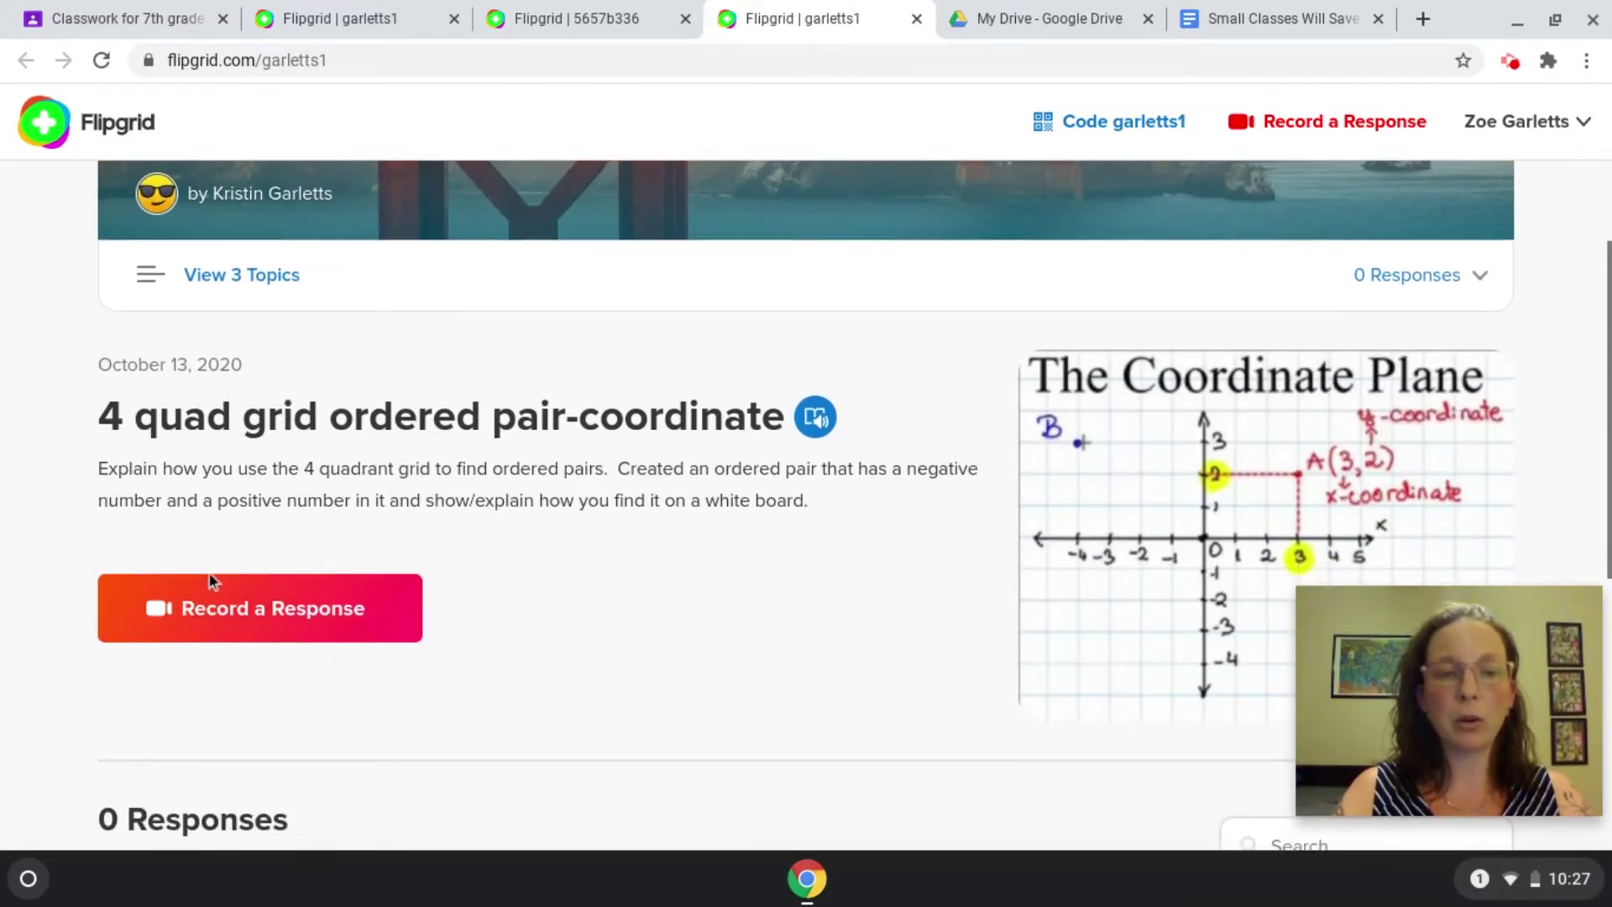
{"action": "left_click", "coordinate": [136, 15]}
{"action": "scroll", "coordinate": [403, 465], "scroll_direction": "down", "scroll_amount": 5}
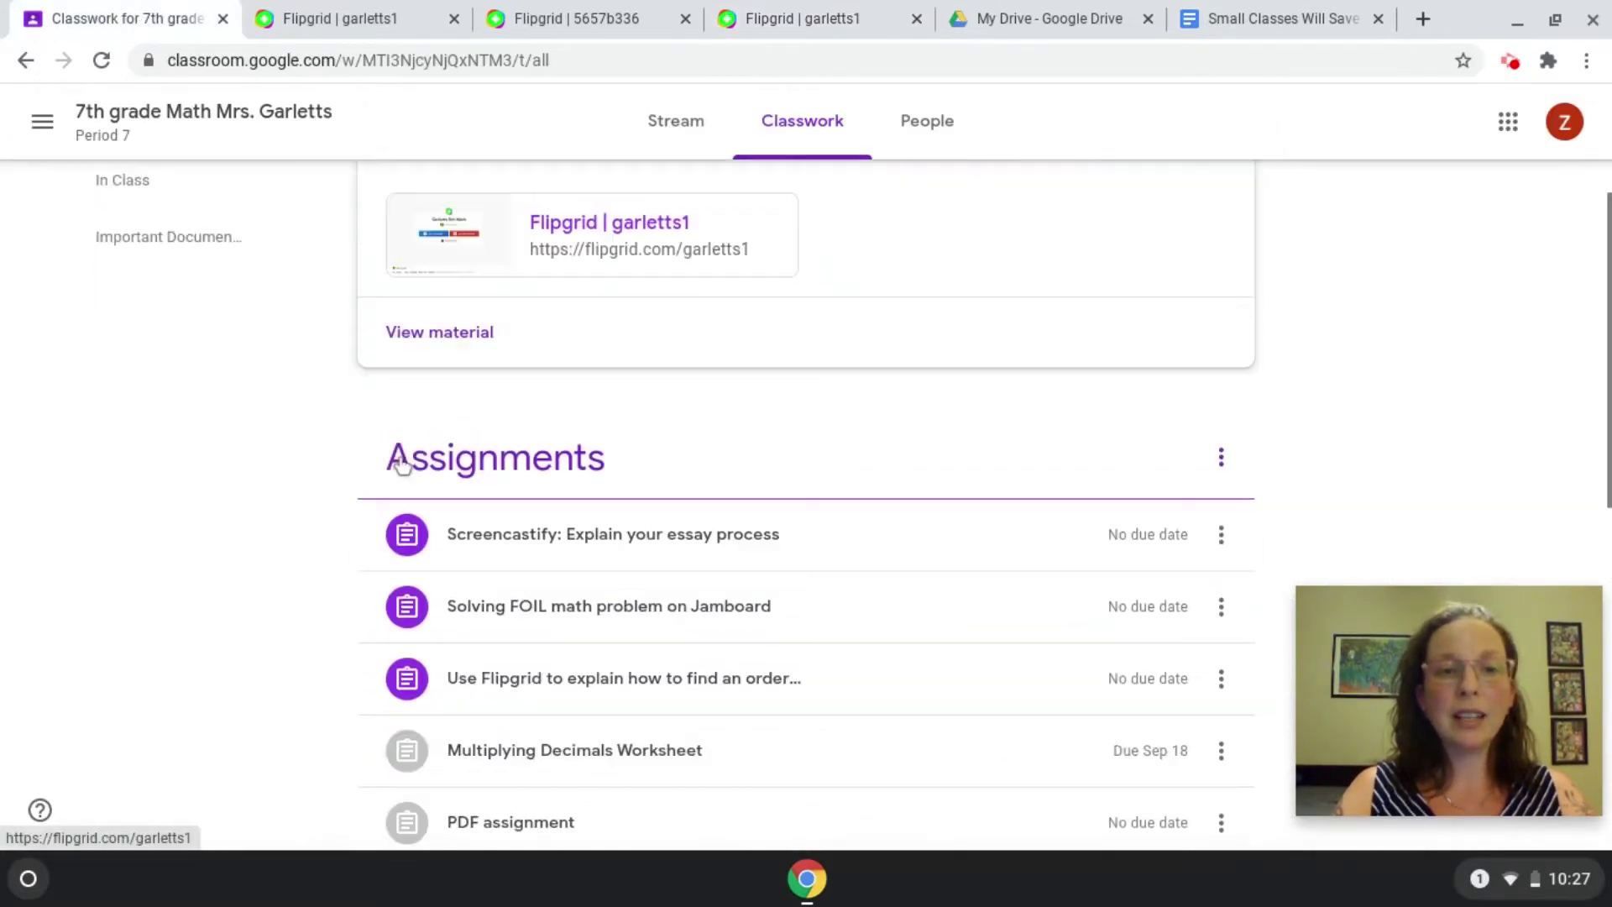
- Expand the 'Use Flipgrid to explain…' assignment and open its flipgrid.com/5657b336 link
{"action": "scroll", "coordinate": [521, 425], "scroll_direction": "down", "scroll_amount": 1}
{"action": "left_click", "coordinate": [520, 420]}
{"action": "scroll", "coordinate": [523, 424], "scroll_direction": "down", "scroll_amount": 2}
{"action": "left_click", "coordinate": [576, 479]}
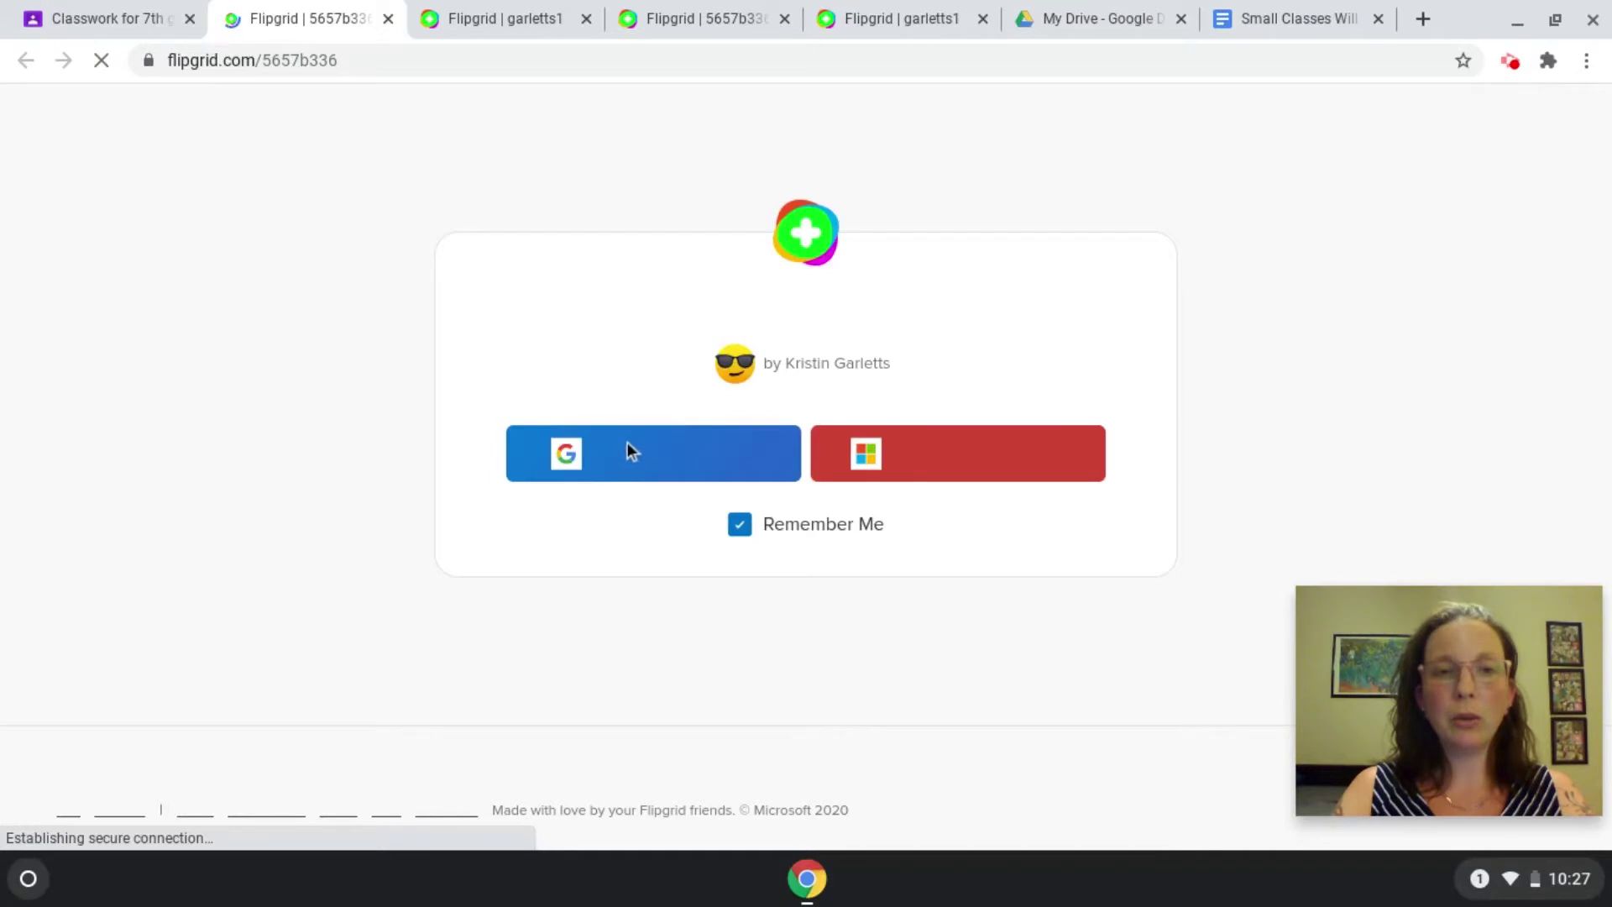
- Sign in with Google and start a new 1:30 video response to the topic
{"action": "left_click", "coordinate": [625, 451]}
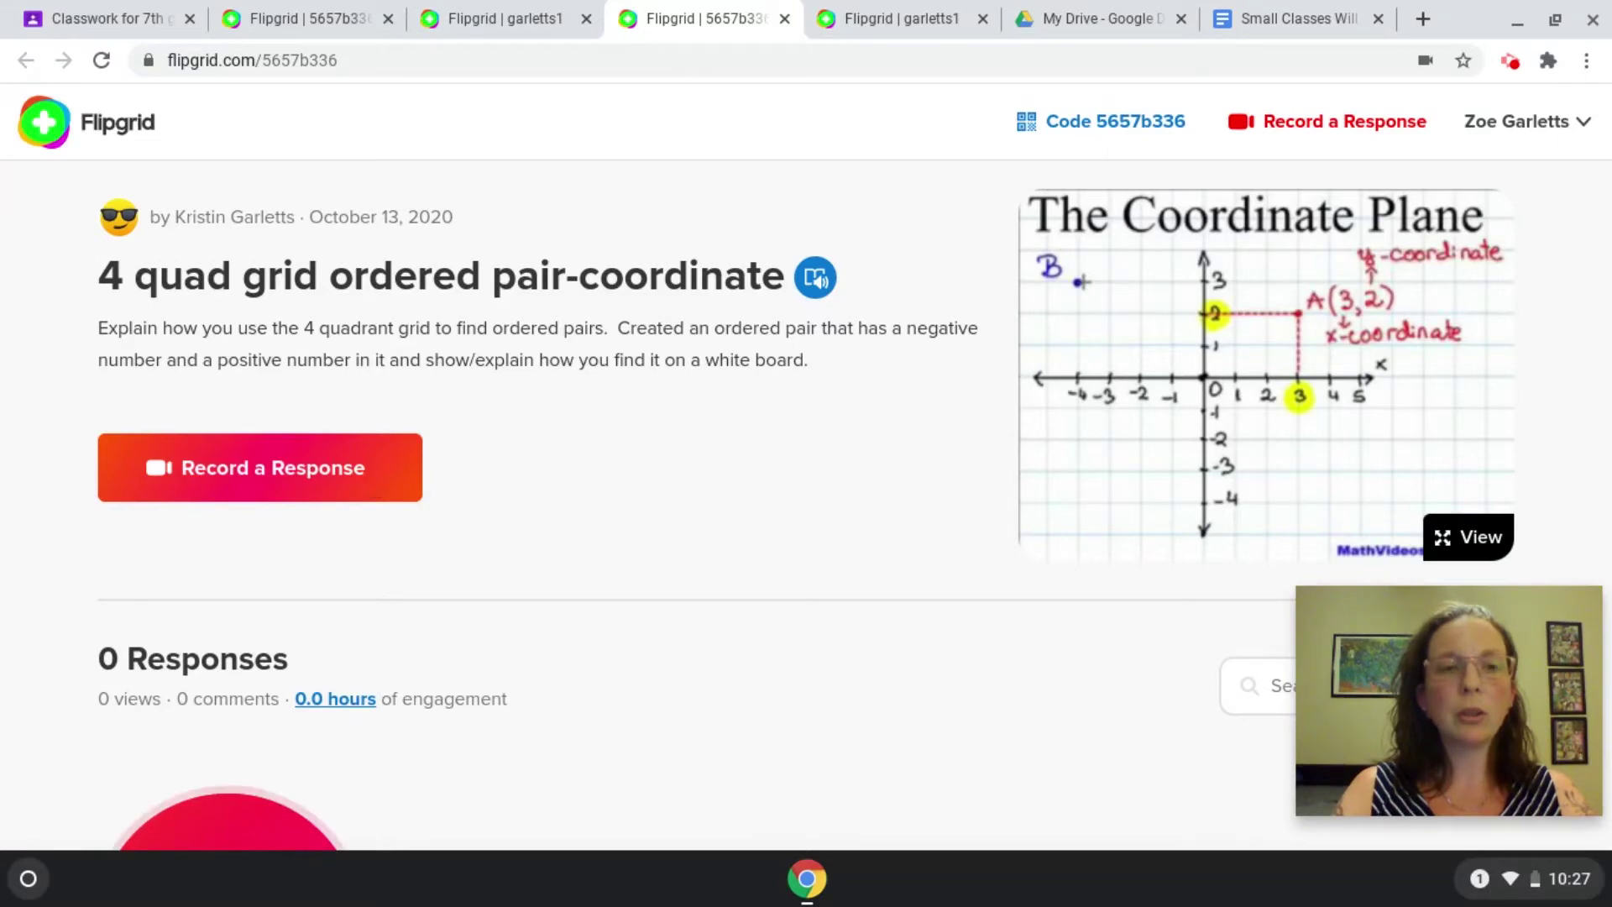
{"action": "left_click", "coordinate": [373, 485]}
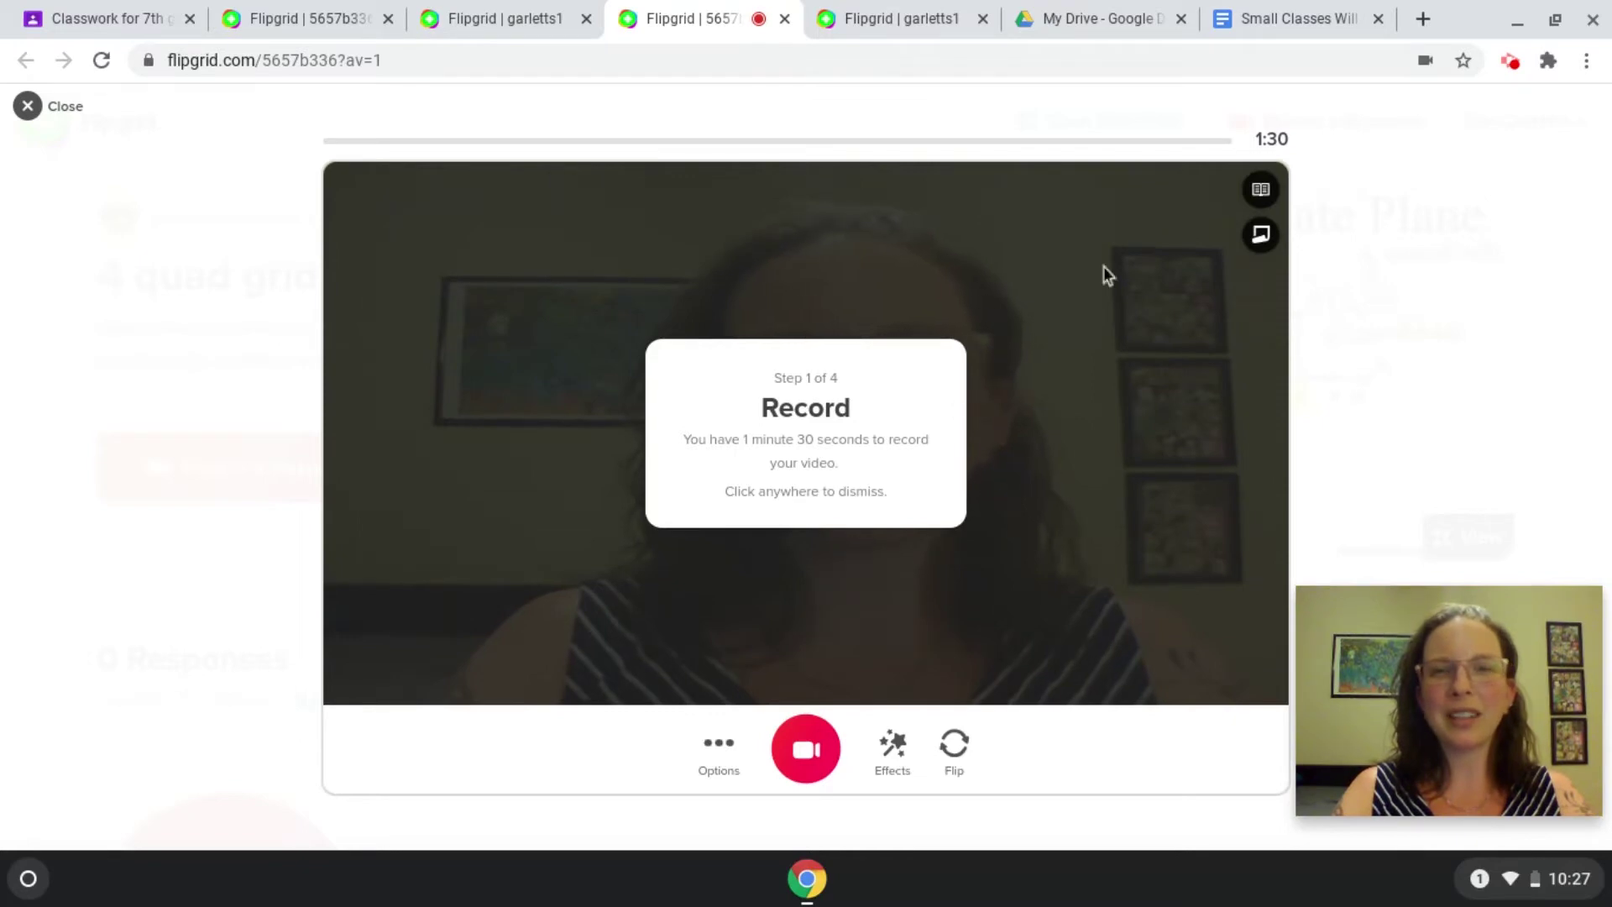
- Hide the topic details and add a sticky note reading 'Explain your thinking'
{"action": "left_click", "coordinate": [1266, 193]}
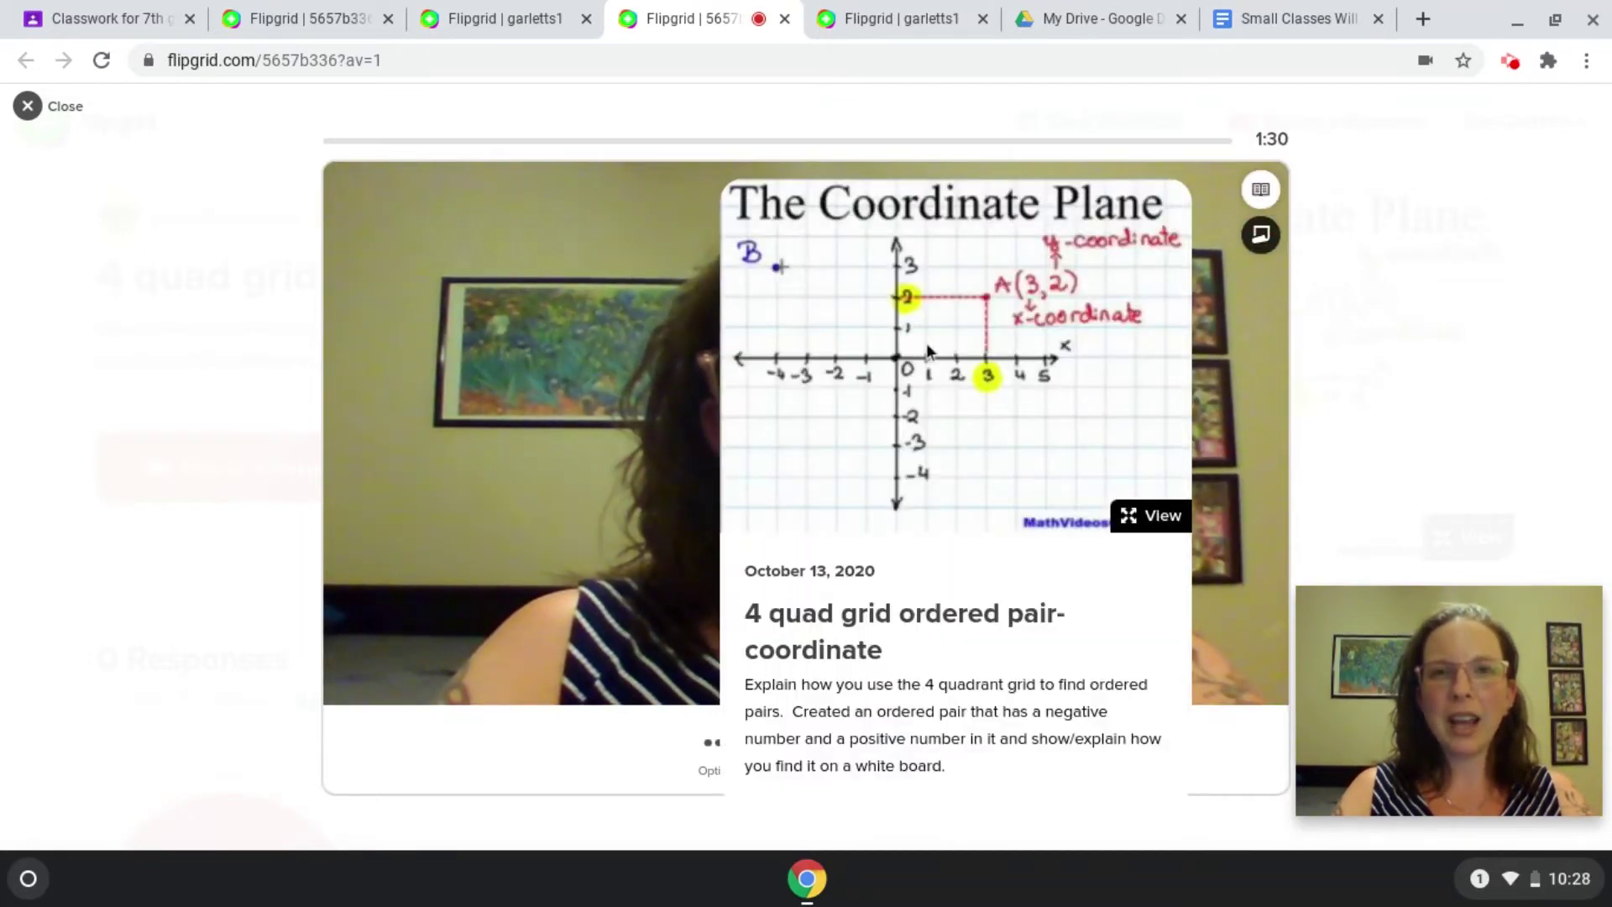
{"action": "left_click", "coordinate": [1260, 191]}
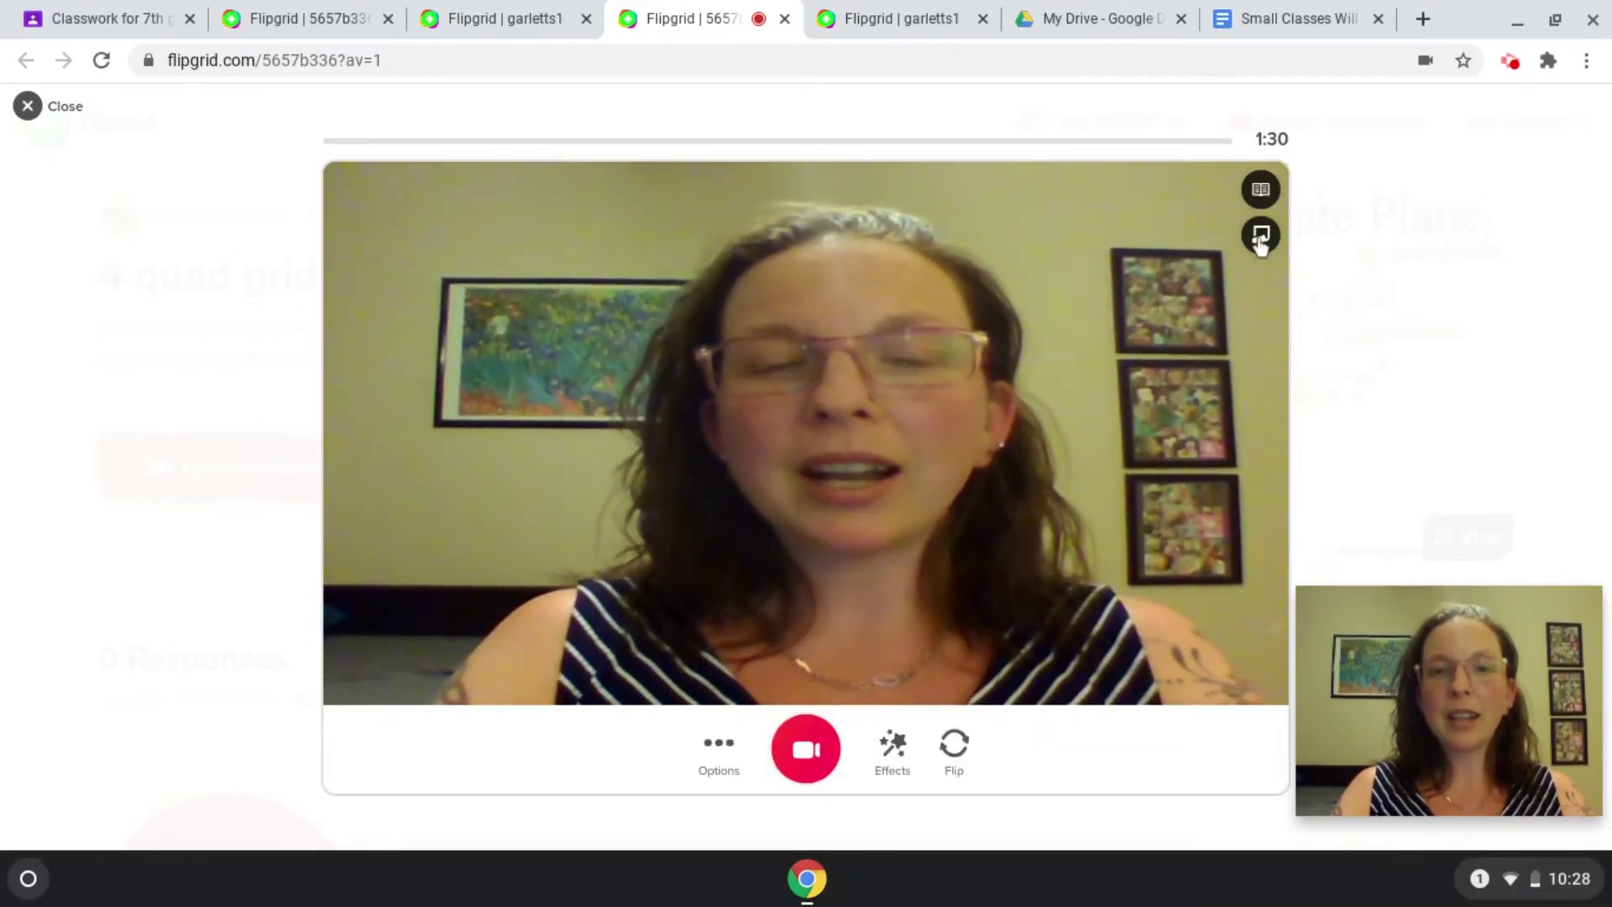
{"action": "left_click", "coordinate": [1260, 236]}
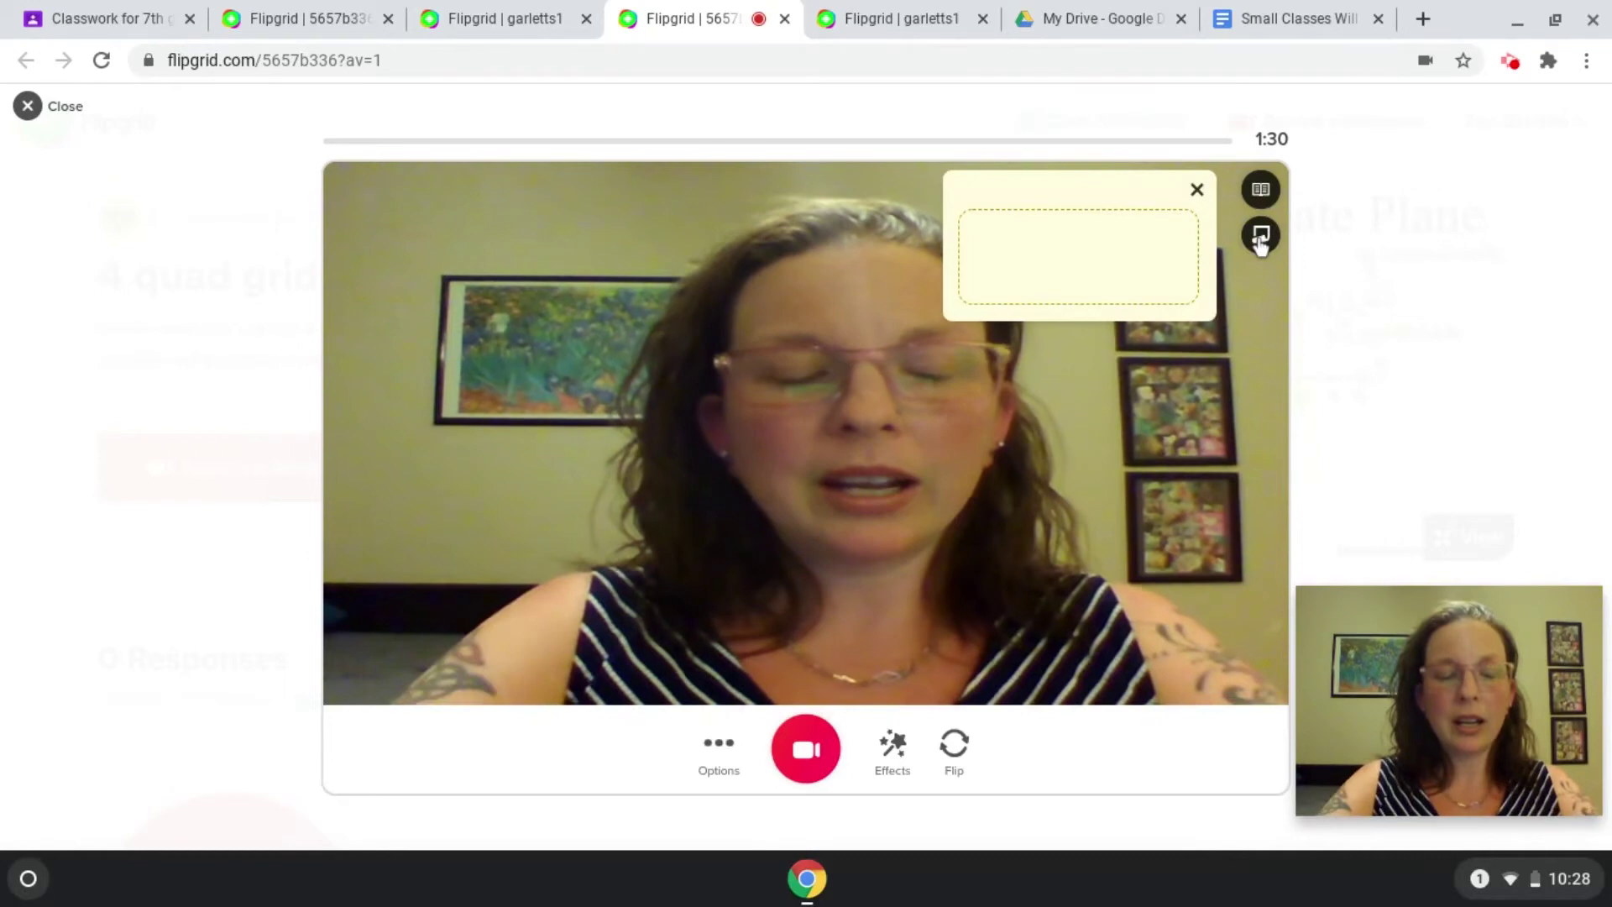
{"action": "type", "text": "Explain your thinking"}
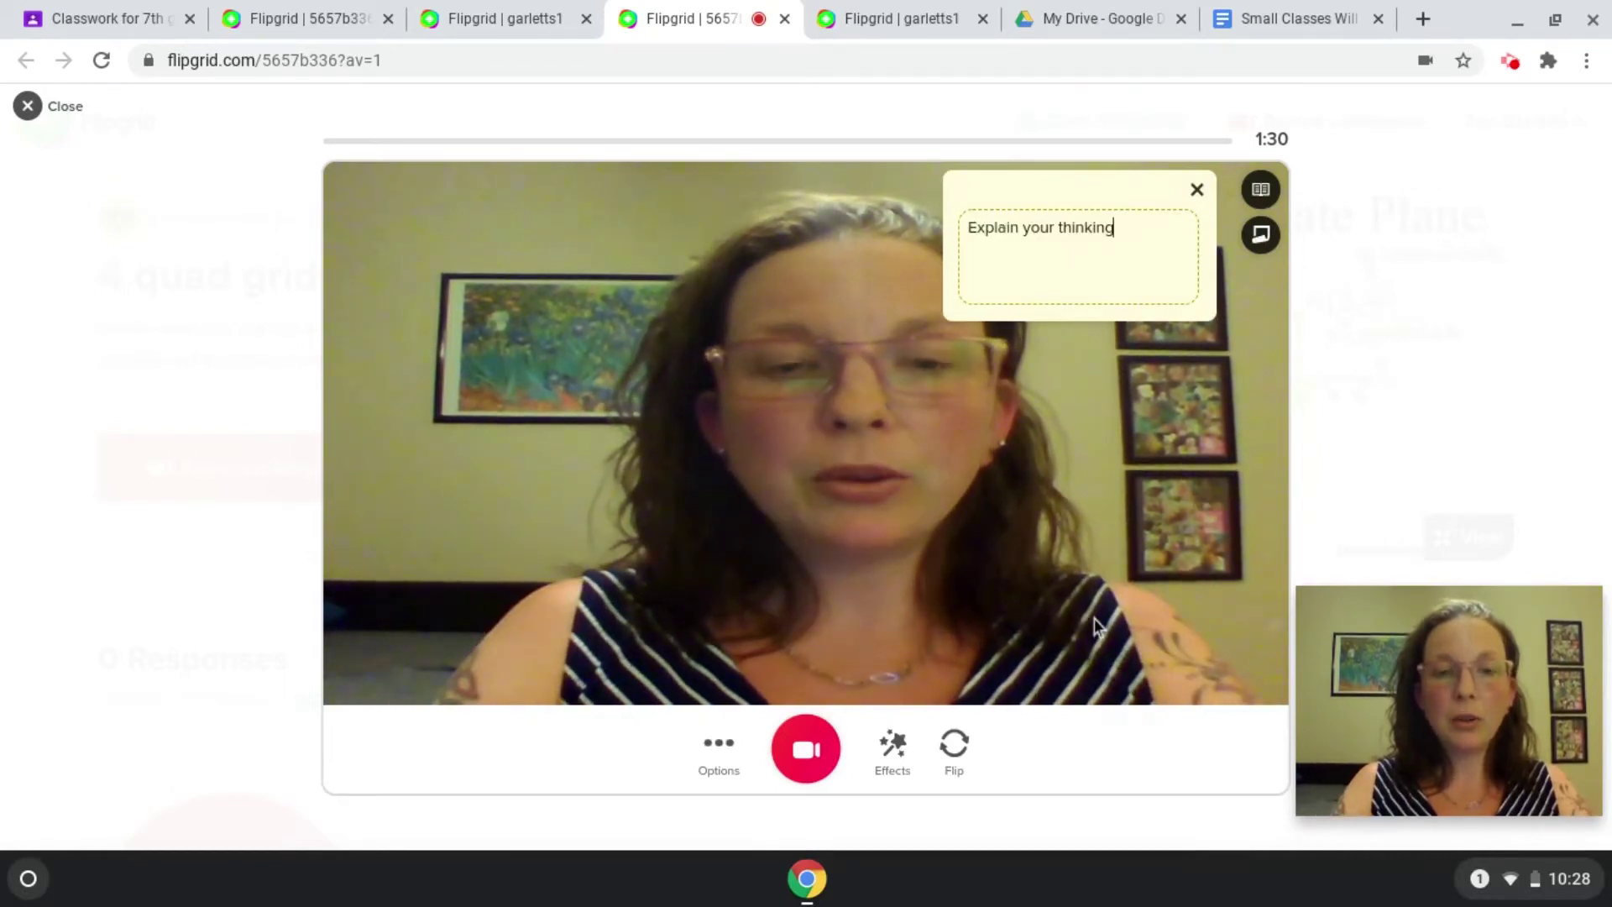
{"action": "left_click", "coordinate": [897, 761]}
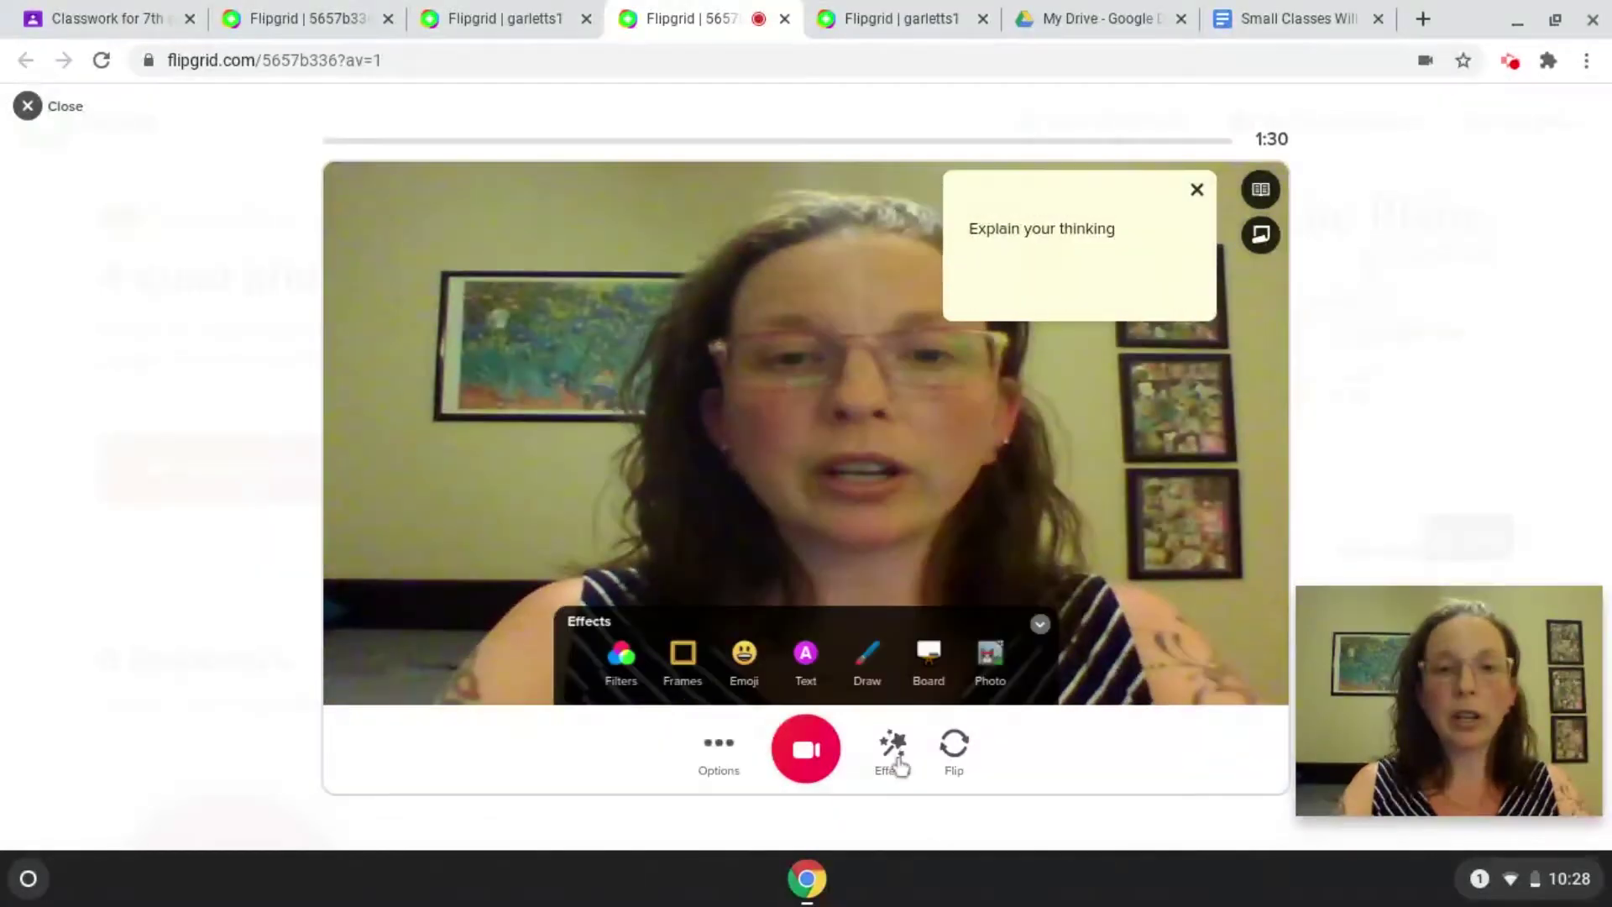
- Place a grid whiteboard in split screen beside the webcam, widening it slightly
{"action": "left_click", "coordinate": [928, 663]}
{"action": "left_click", "coordinate": [795, 555]}
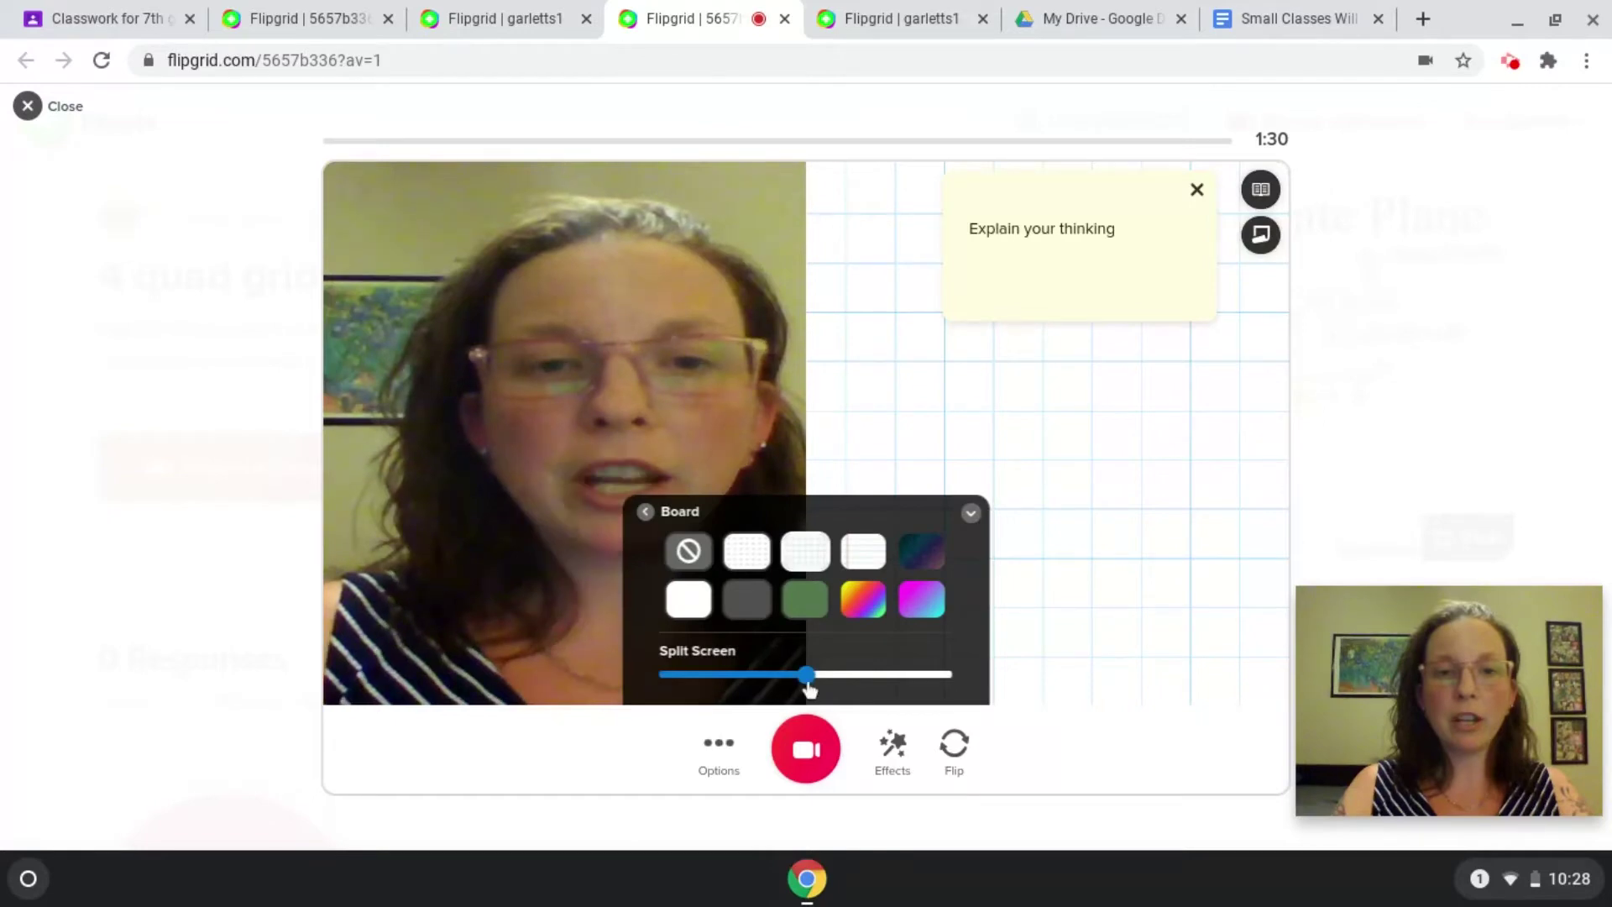
{"action": "mouse_move", "coordinate": [808, 687]}
{"action": "left_mouse_down"}
{"action": "mouse_move", "coordinate": [752, 693]}
{"action": "mouse_move", "coordinate": [794, 695]}
{"action": "left_mouse_up"}
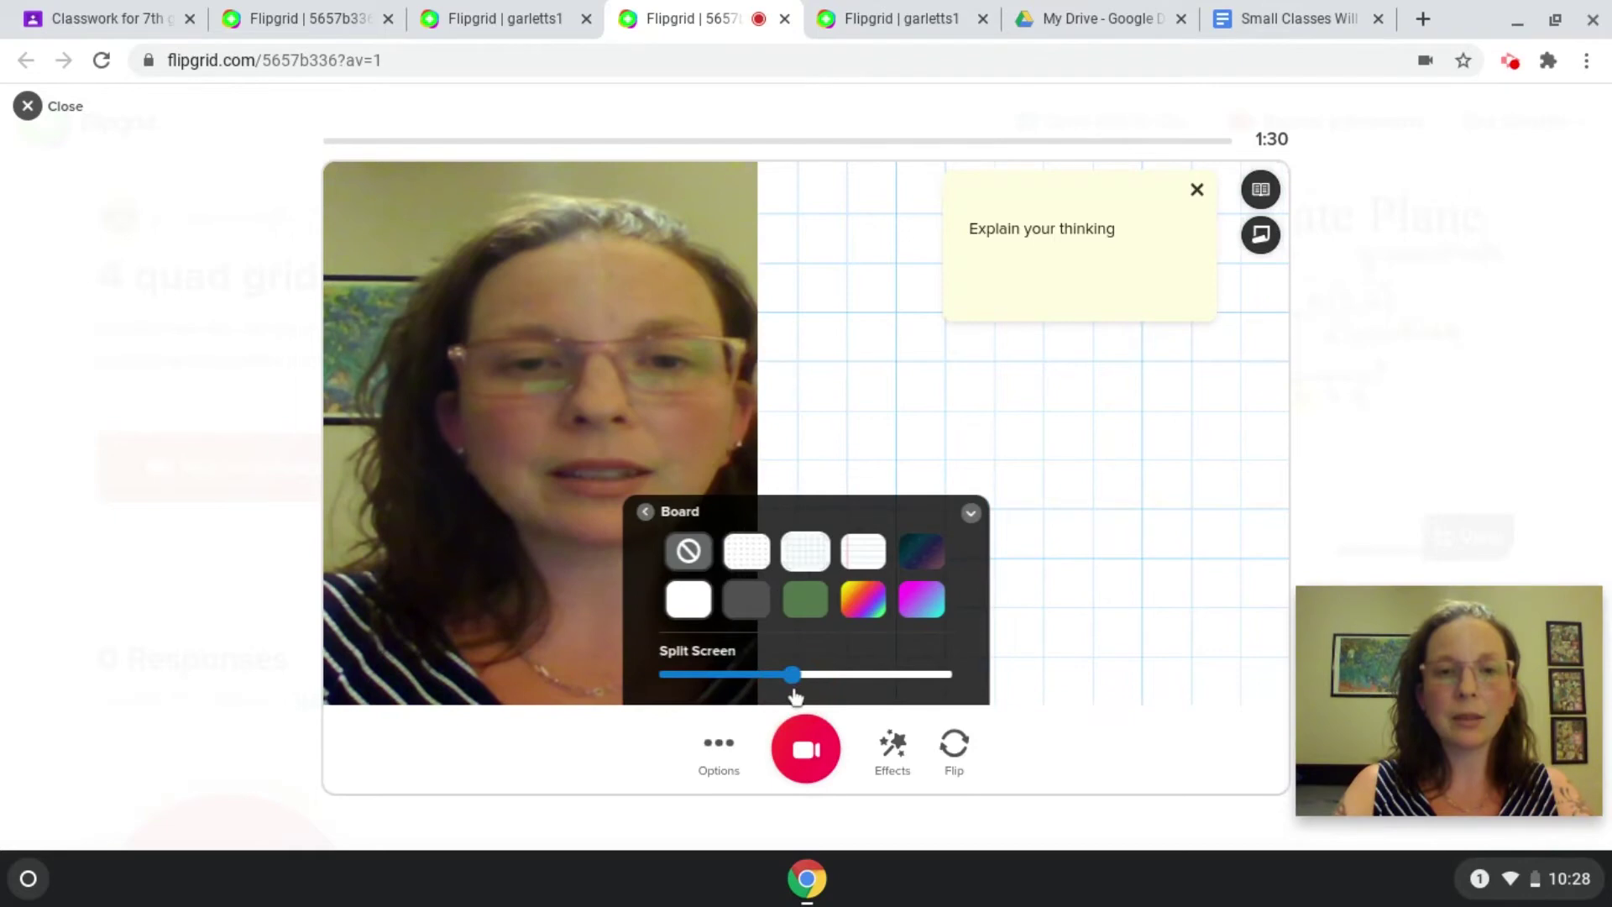
- Change the drawing pen colour from teal to blue and close the 'Explain your thinking' note
{"action": "left_click", "coordinate": [896, 748]}
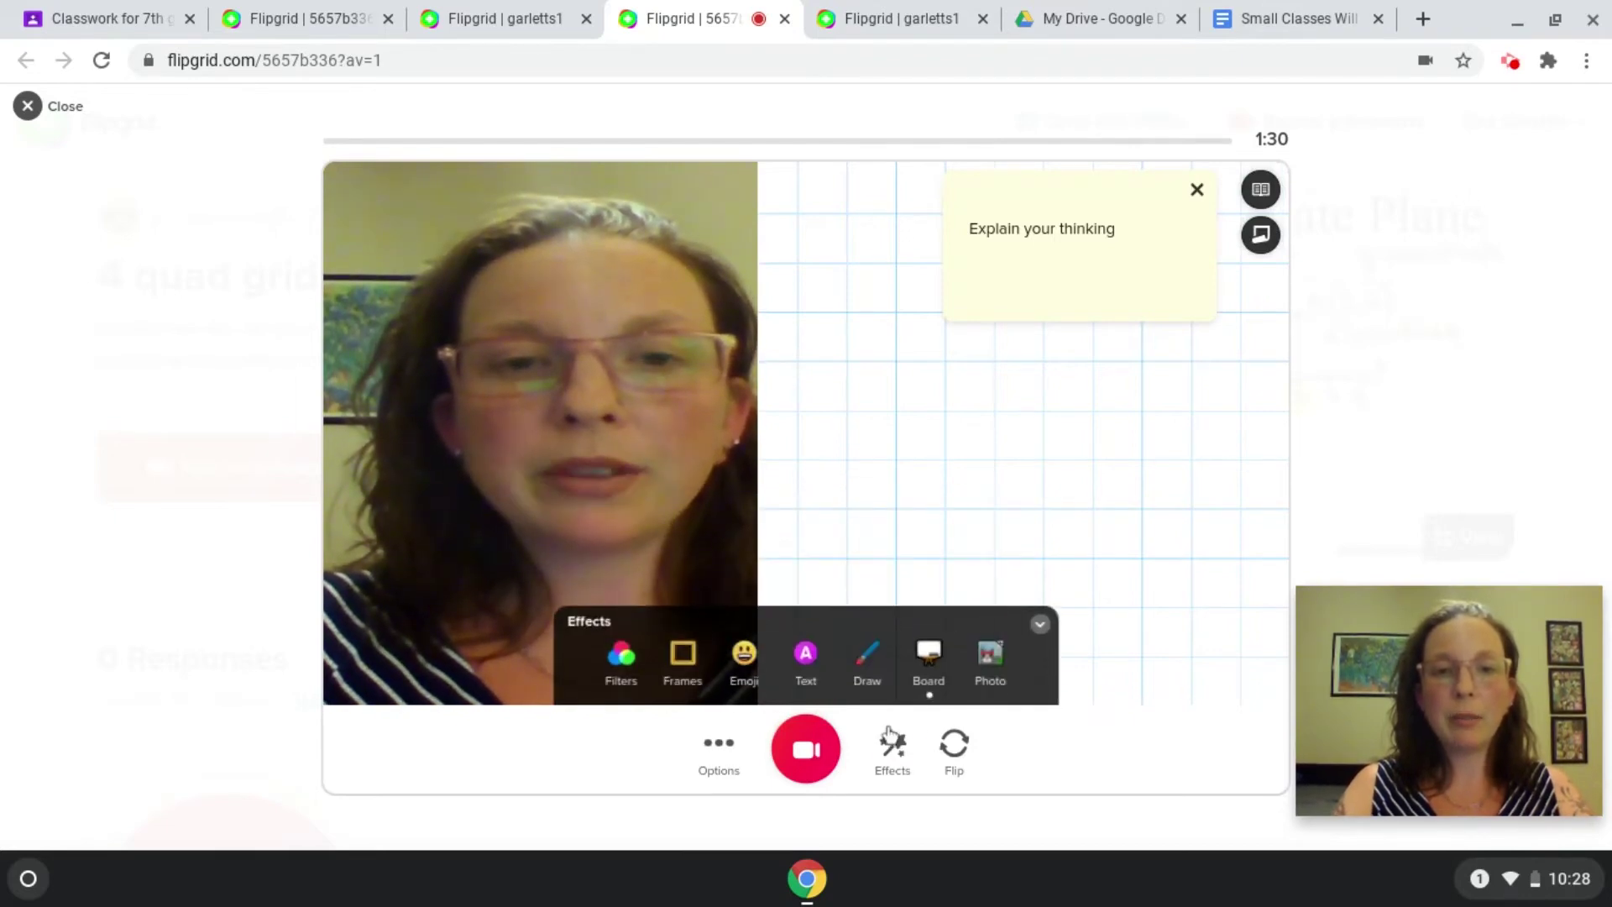
{"action": "left_click", "coordinate": [867, 664]}
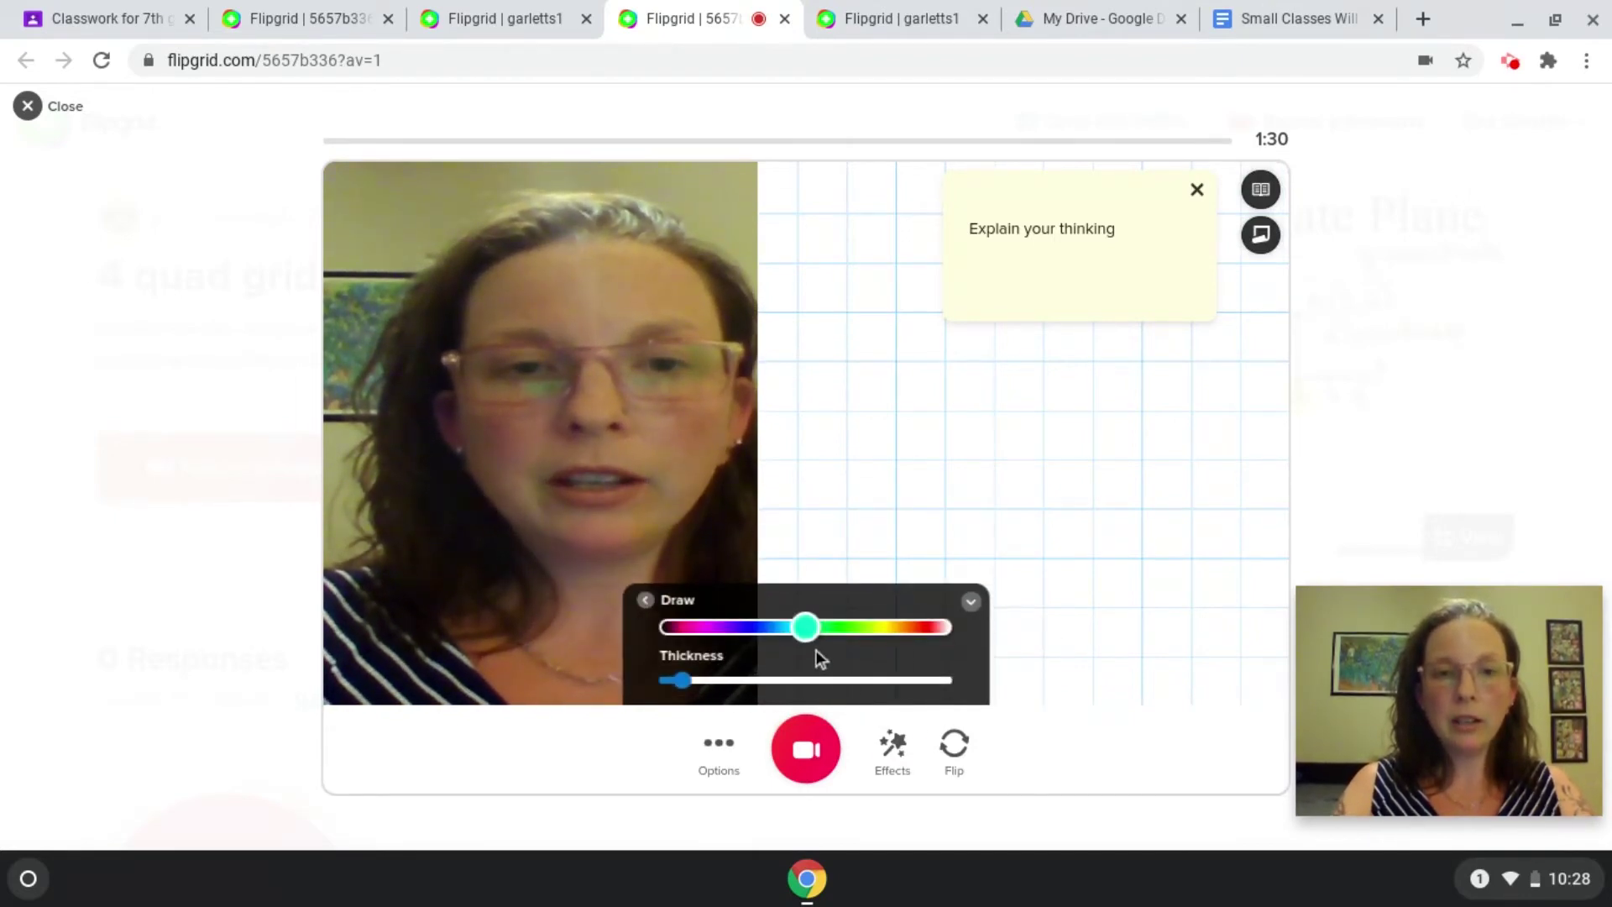
{"action": "left_click_drag", "start_coordinate": [812, 638], "coordinate": [761, 638]}
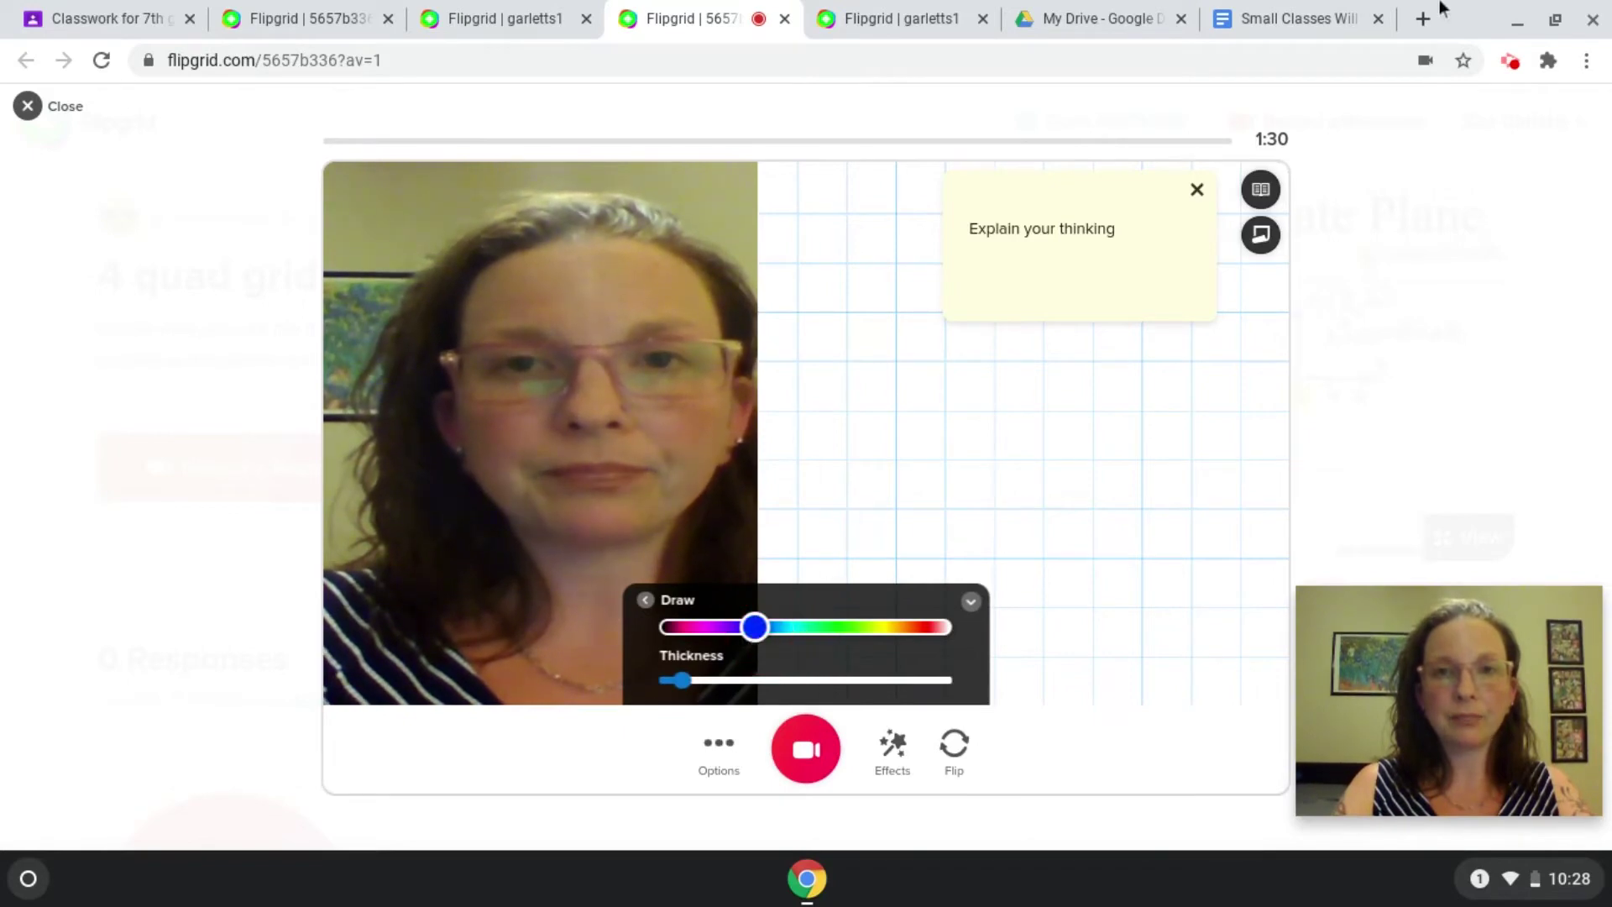
{"action": "left_click", "coordinate": [1192, 198]}
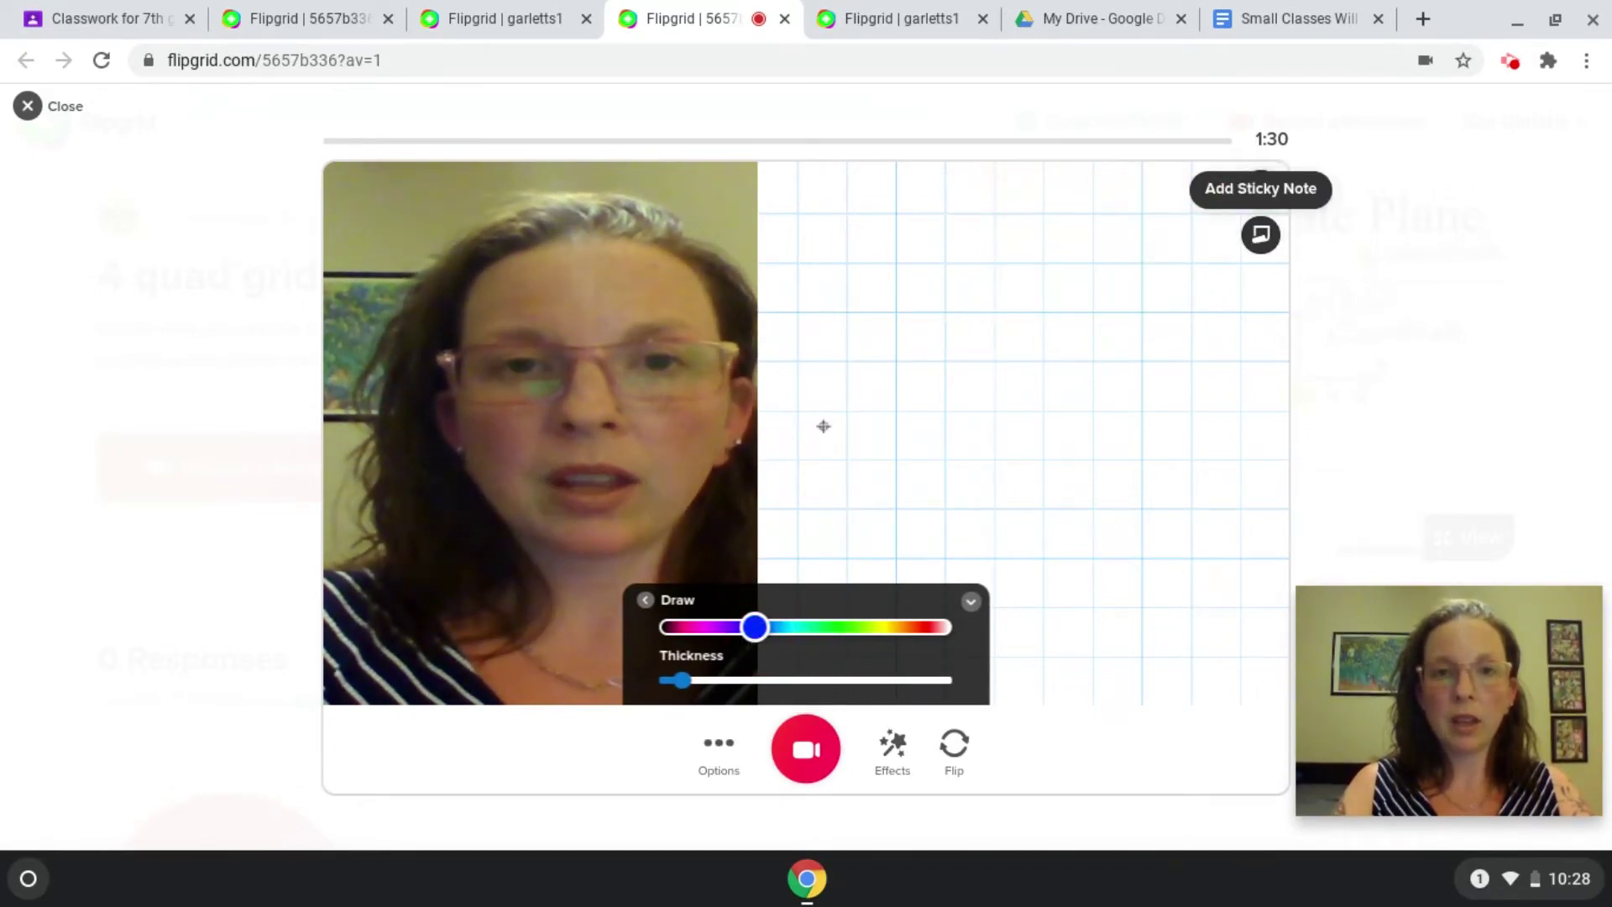
- Draw labelled blue X and Y axes on the grid and plot two points in the upper-right quadrant
{"action": "mouse_move", "coordinate": [807, 409]}
{"action": "left_mouse_down"}
{"action": "mouse_move", "coordinate": [1133, 389]}
{"action": "mouse_move", "coordinate": [1206, 401]}
{"action": "left_mouse_up"}
{"action": "left_click_drag", "start_coordinate": [996, 170], "coordinate": [996, 626]}
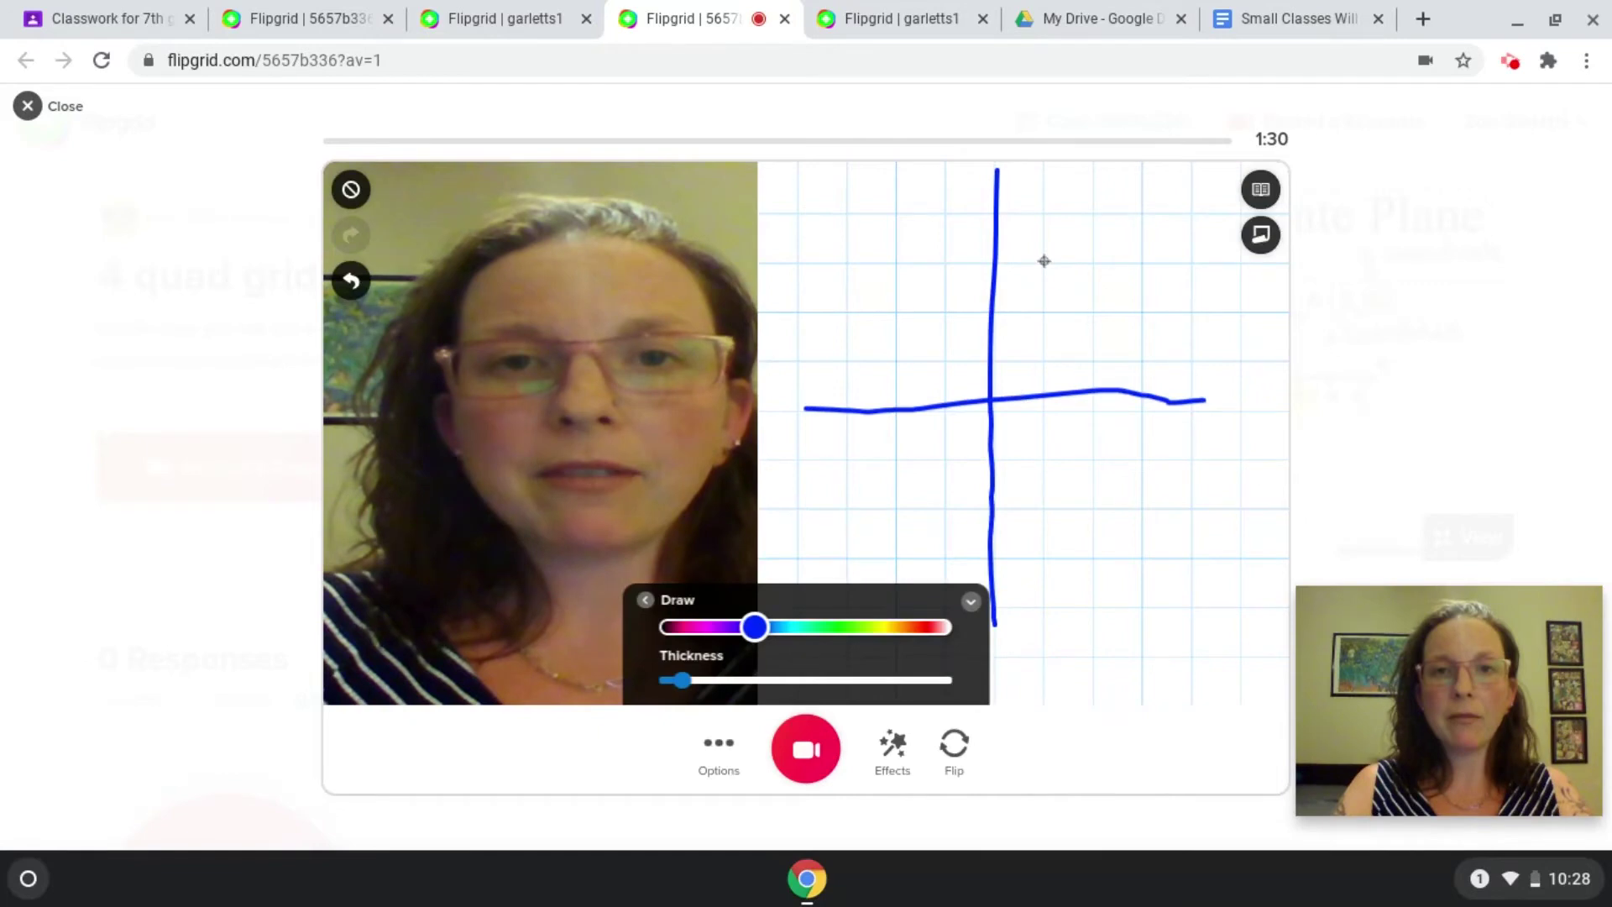
{"action": "mouse_move", "coordinate": [1044, 260]}
{"action": "left_mouse_down"}
{"action": "mouse_move", "coordinate": [1034, 270]}
{"action": "mouse_move", "coordinate": [1050, 262]}
{"action": "left_mouse_up"}
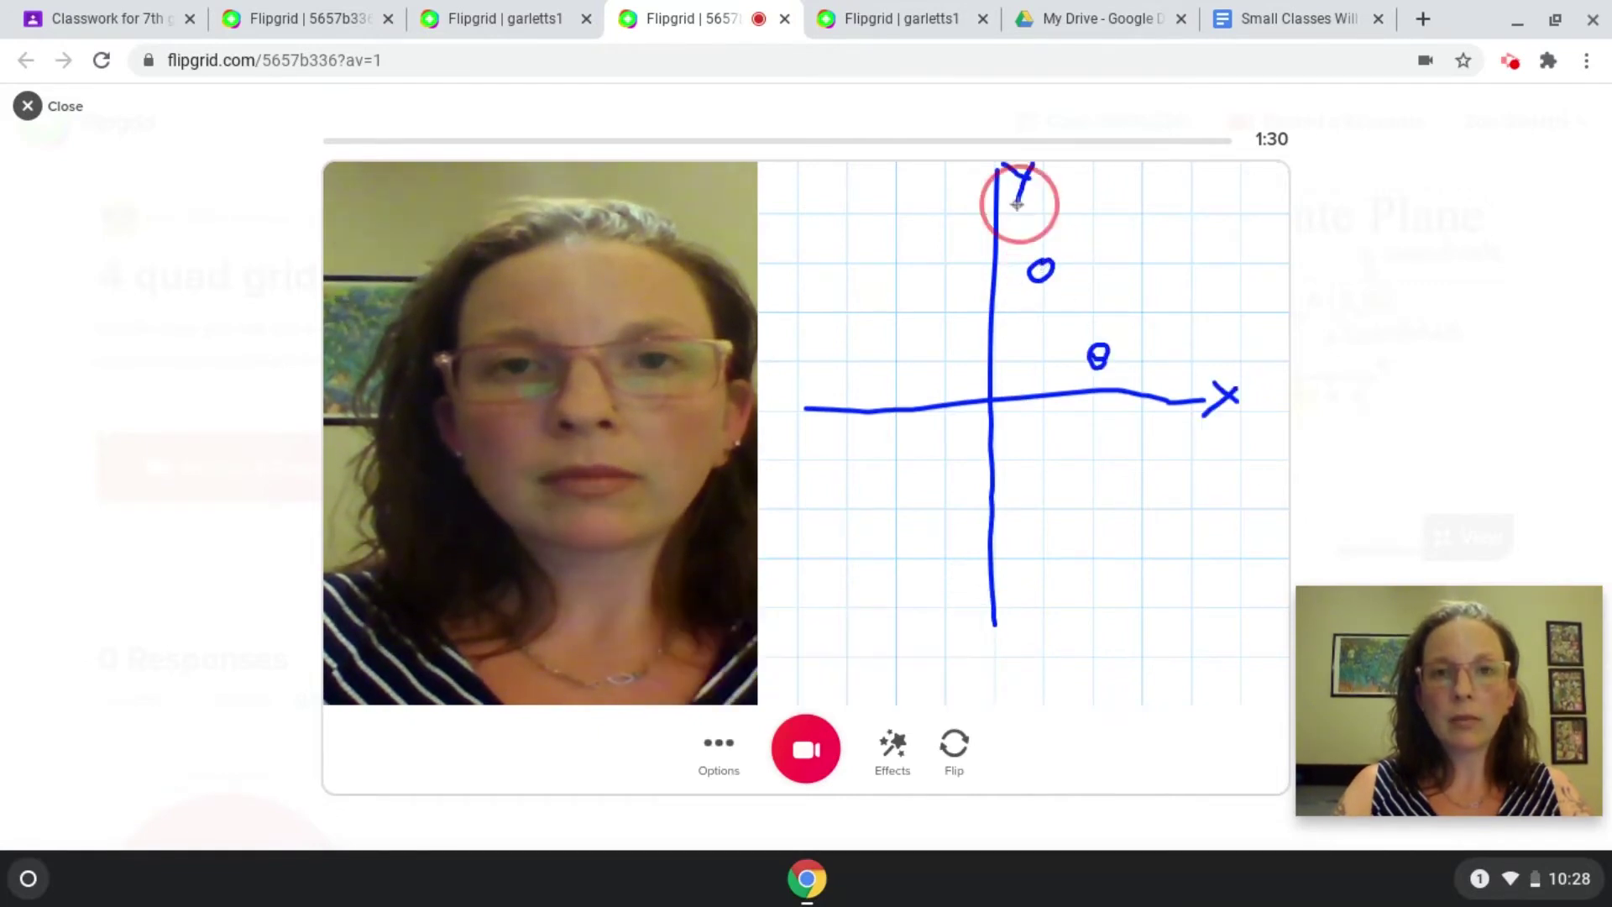
{"action": "left_click_drag", "start_coordinate": [1019, 198], "coordinate": [1017, 207]}
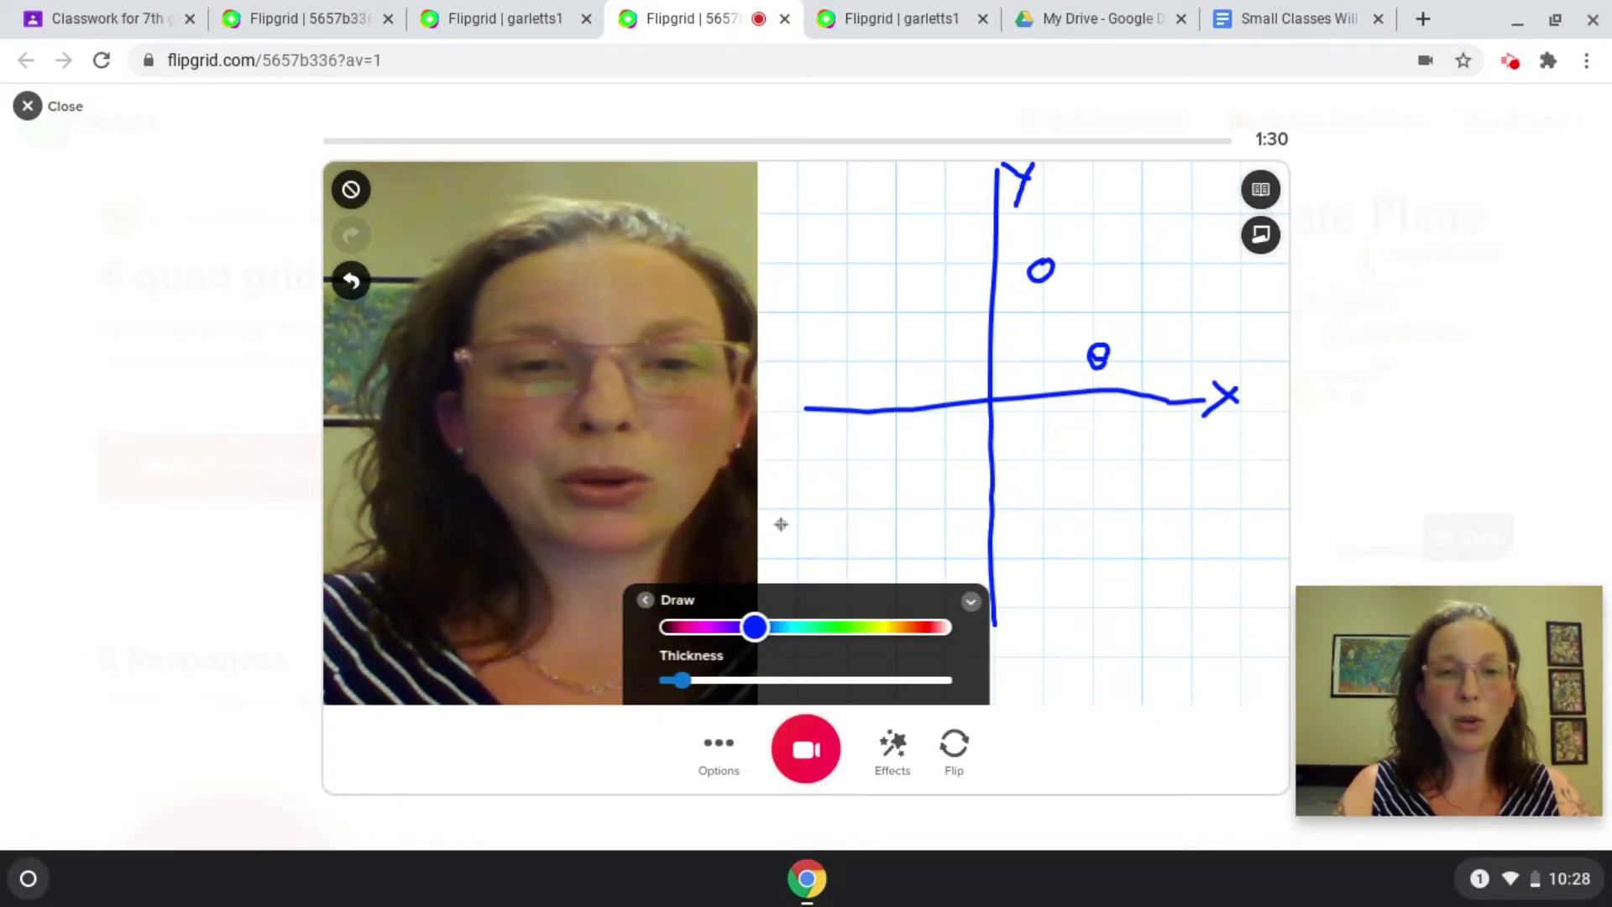
{"action": "left_click", "coordinate": [907, 763]}
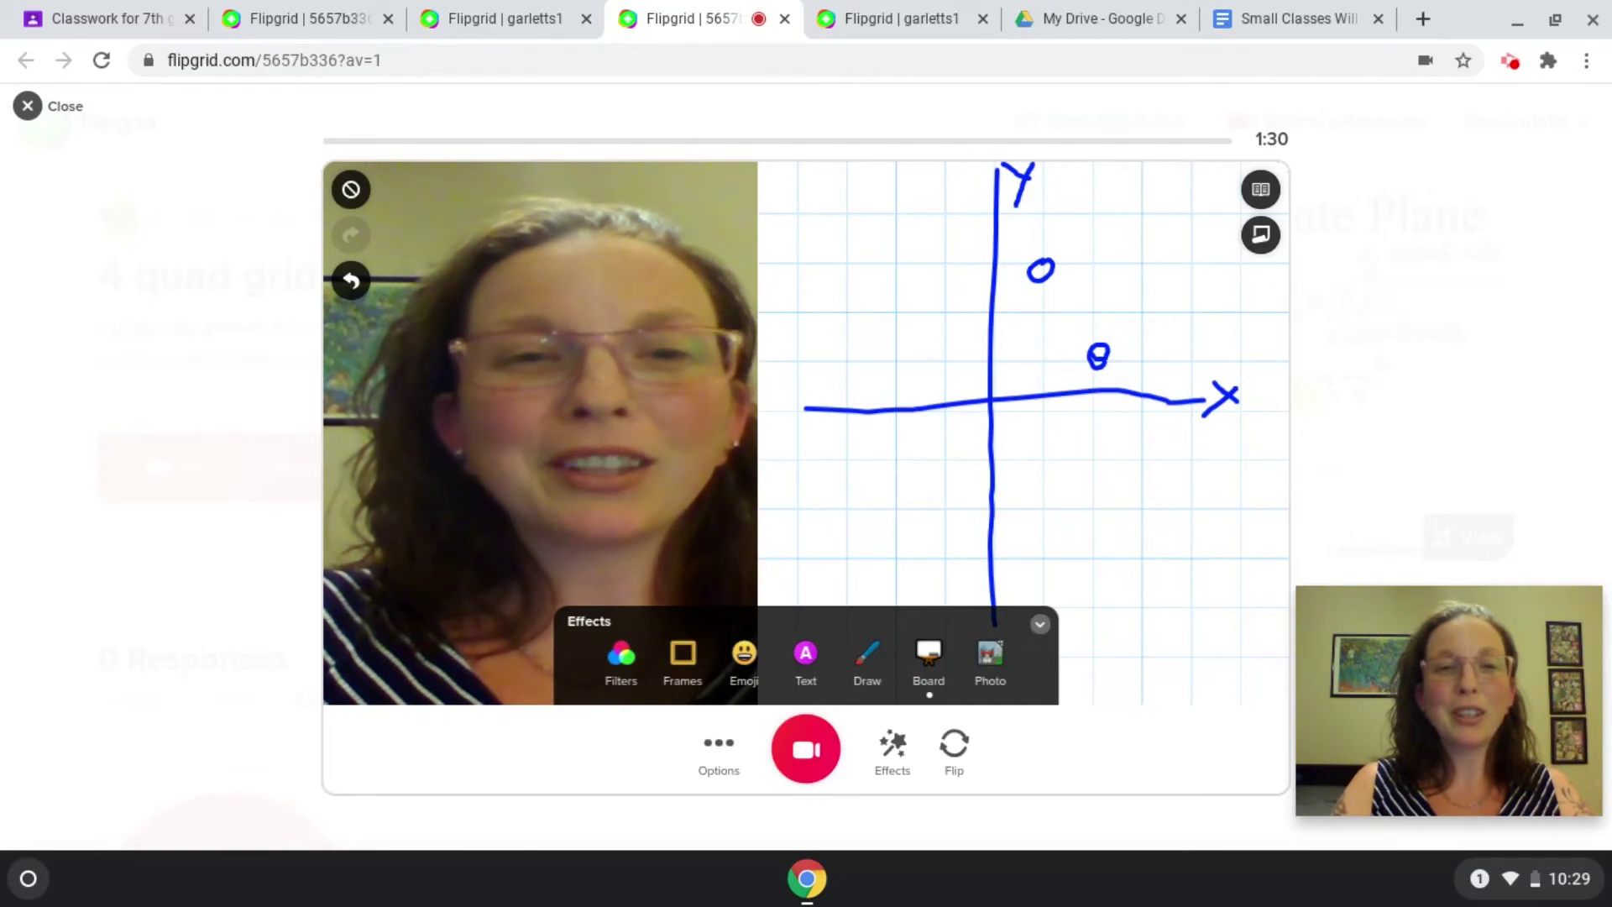
- Record the explanation while drawing a curve through the points and circling the lower one, then review
{"action": "left_click", "coordinate": [808, 750]}
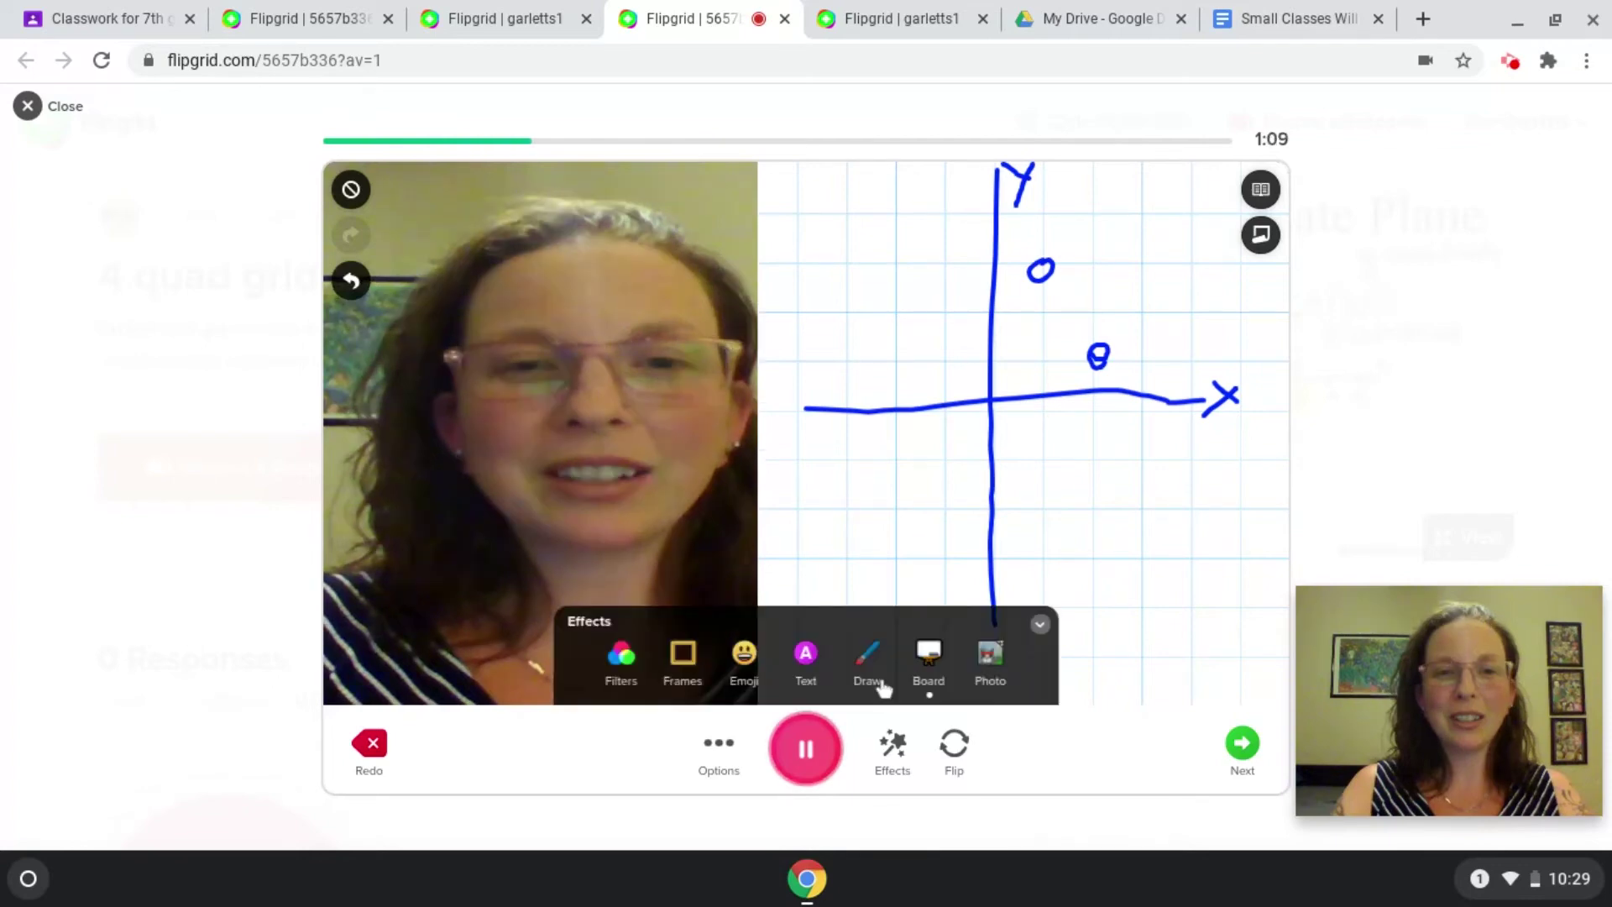
{"action": "left_click", "coordinate": [874, 651]}
{"action": "left_click_drag", "start_coordinate": [1003, 251], "coordinate": [1119, 380]}
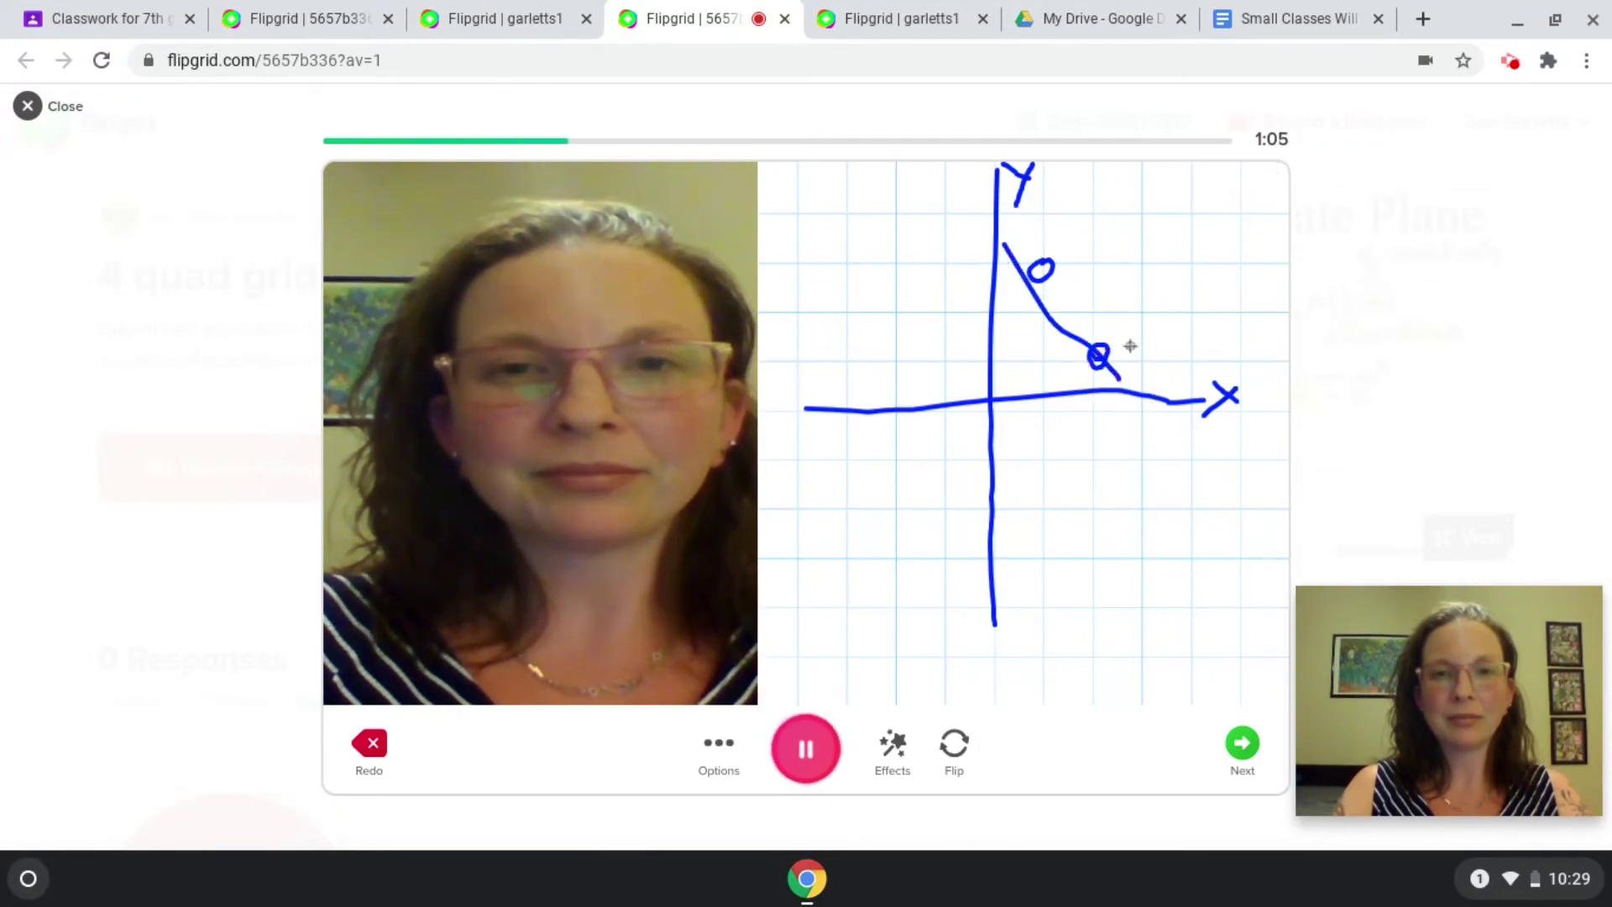
{"action": "mouse_move", "coordinate": [1126, 316]}
{"action": "left_mouse_down"}
{"action": "mouse_move", "coordinate": [1101, 446]}
{"action": "mouse_move", "coordinate": [1112, 317]}
{"action": "left_mouse_up"}
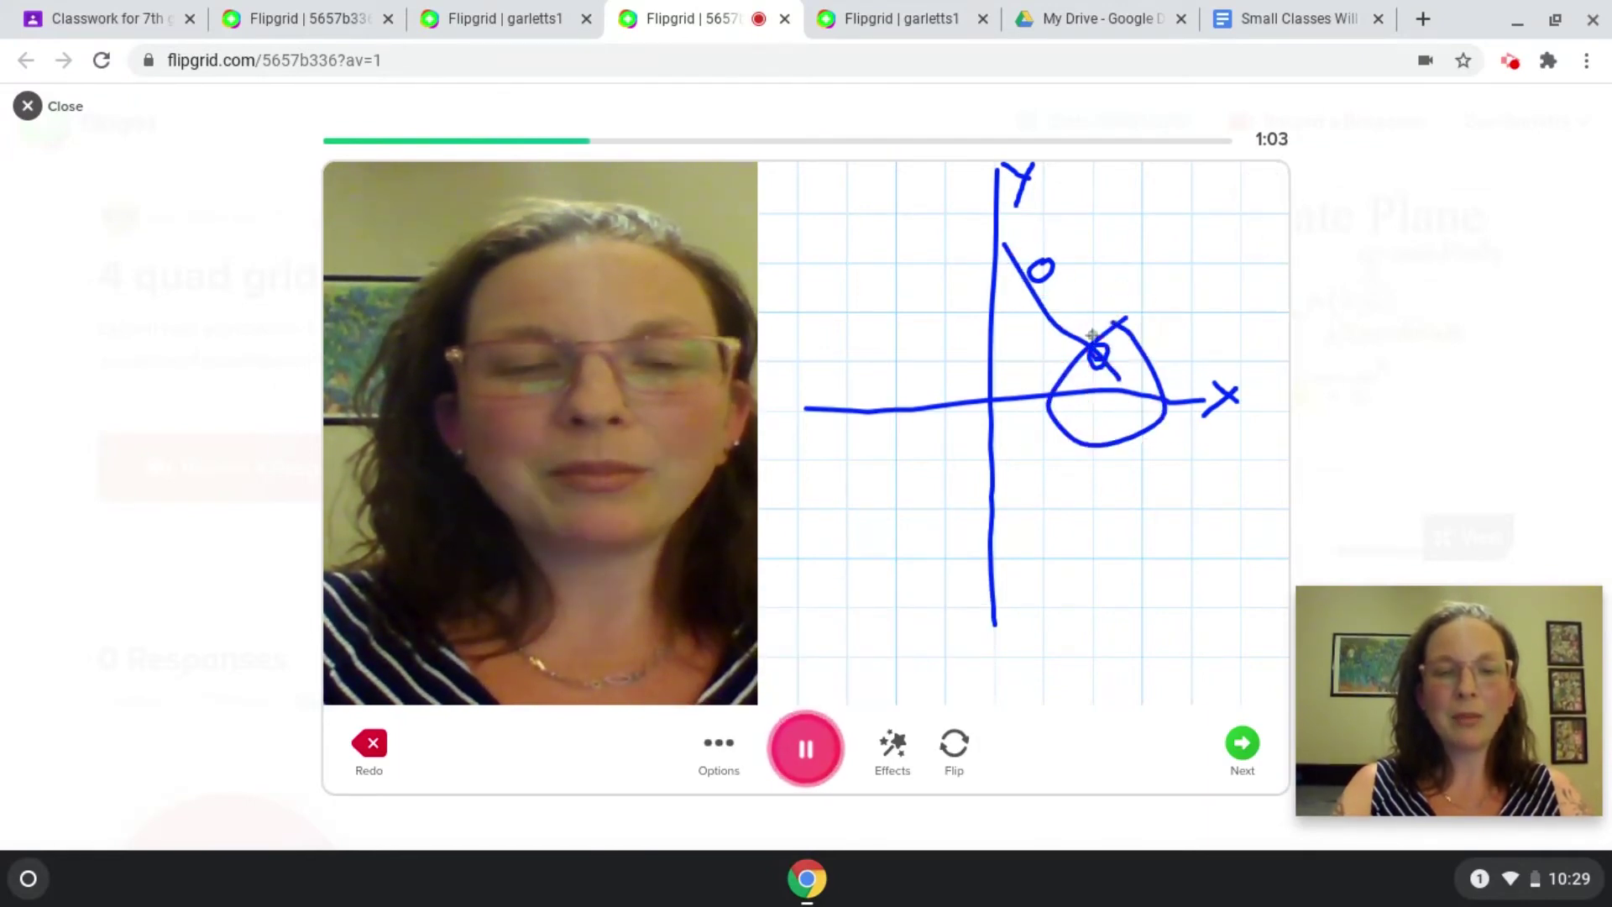
{"action": "left_click", "coordinate": [808, 746]}
{"action": "left_click", "coordinate": [1243, 744]}
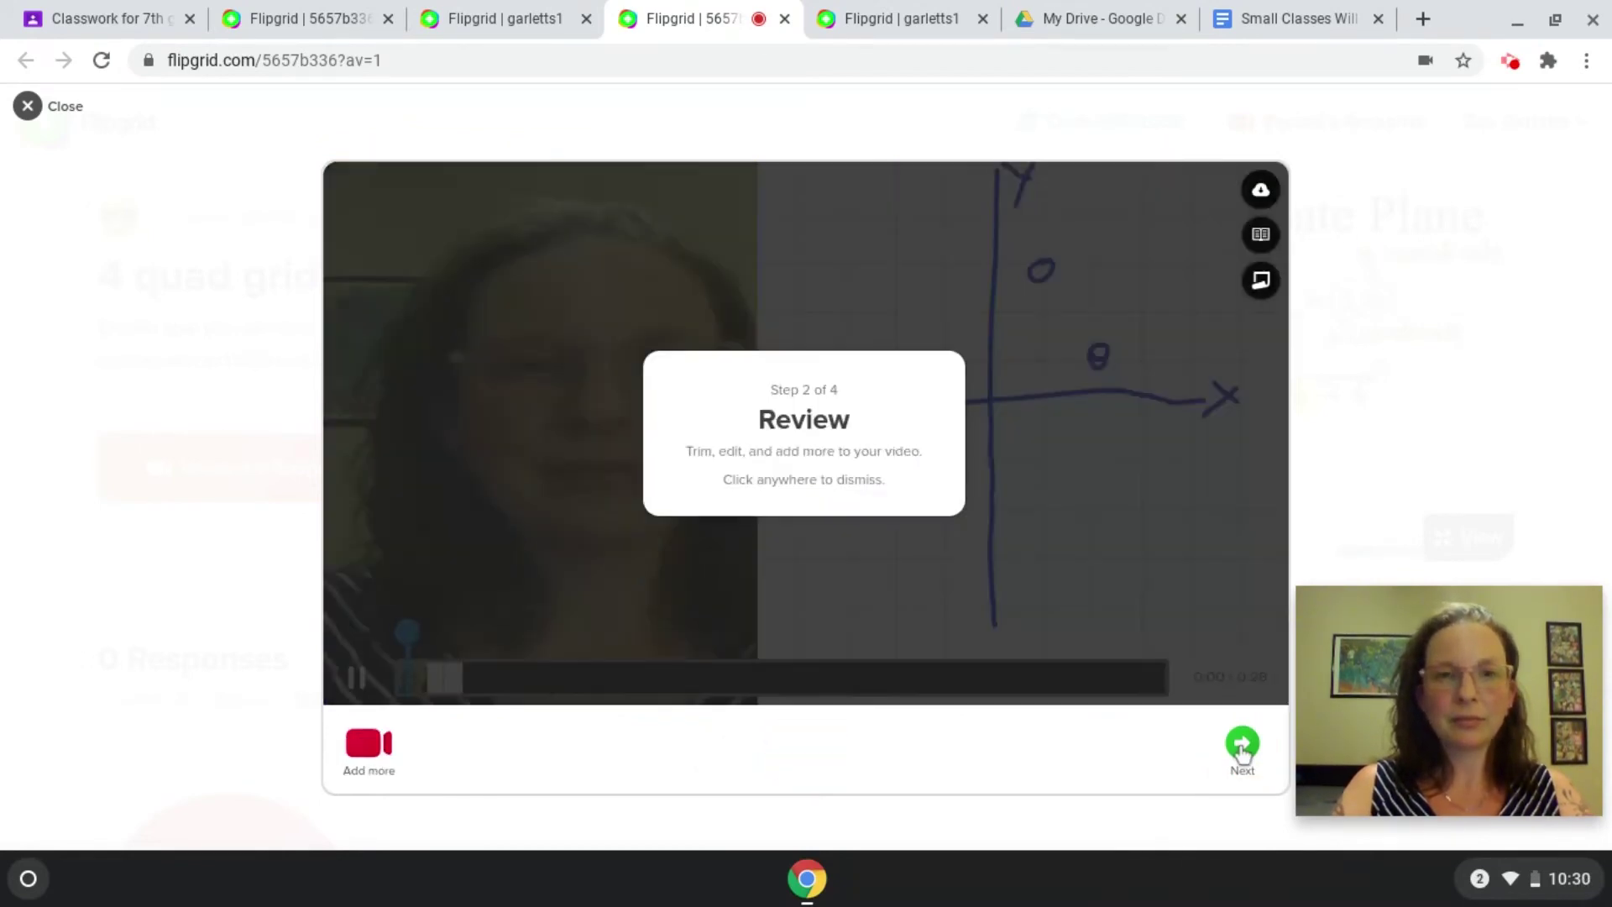
- Take the cover selfie and continue to the Submit your video form
{"action": "left_click", "coordinate": [359, 677]}
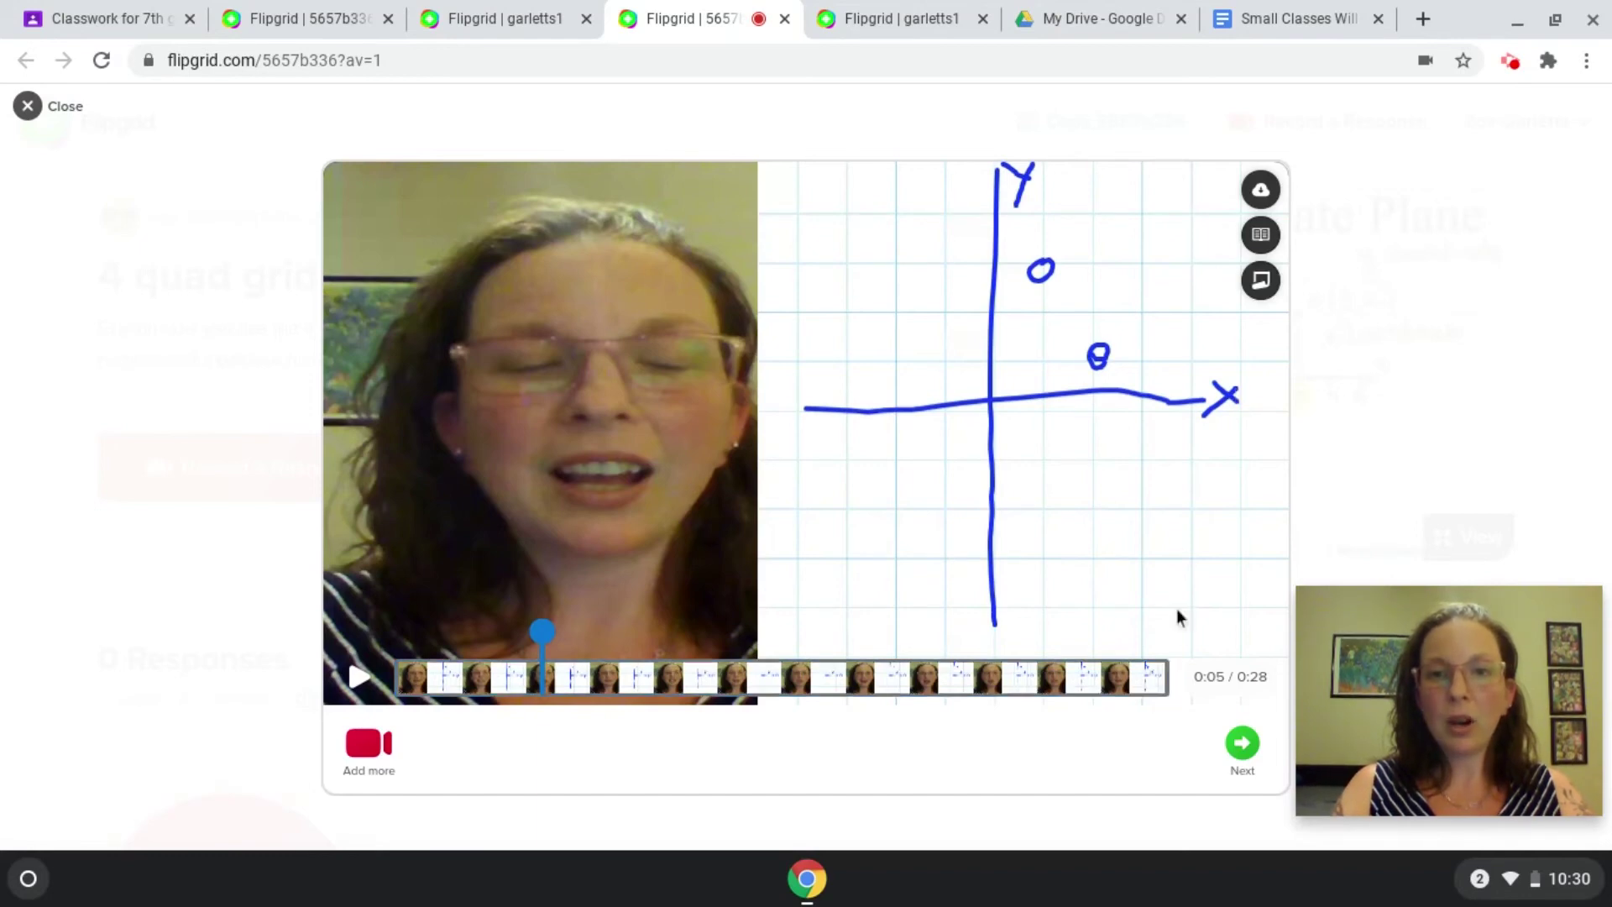
{"action": "left_click", "coordinate": [1241, 745]}
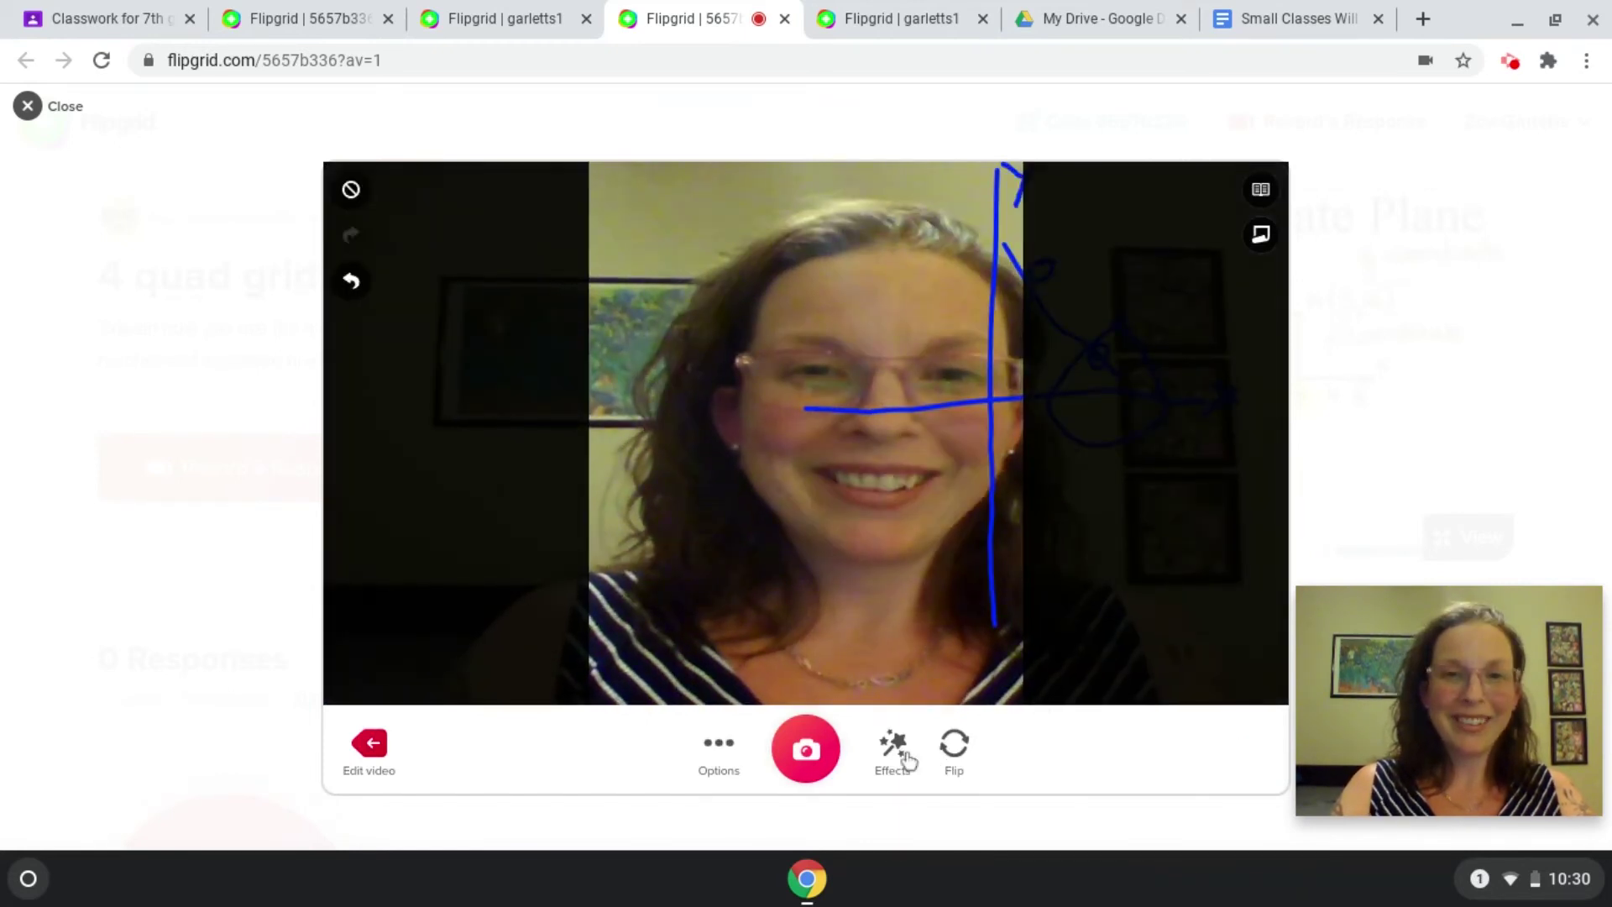
{"action": "left_click", "coordinate": [811, 766]}
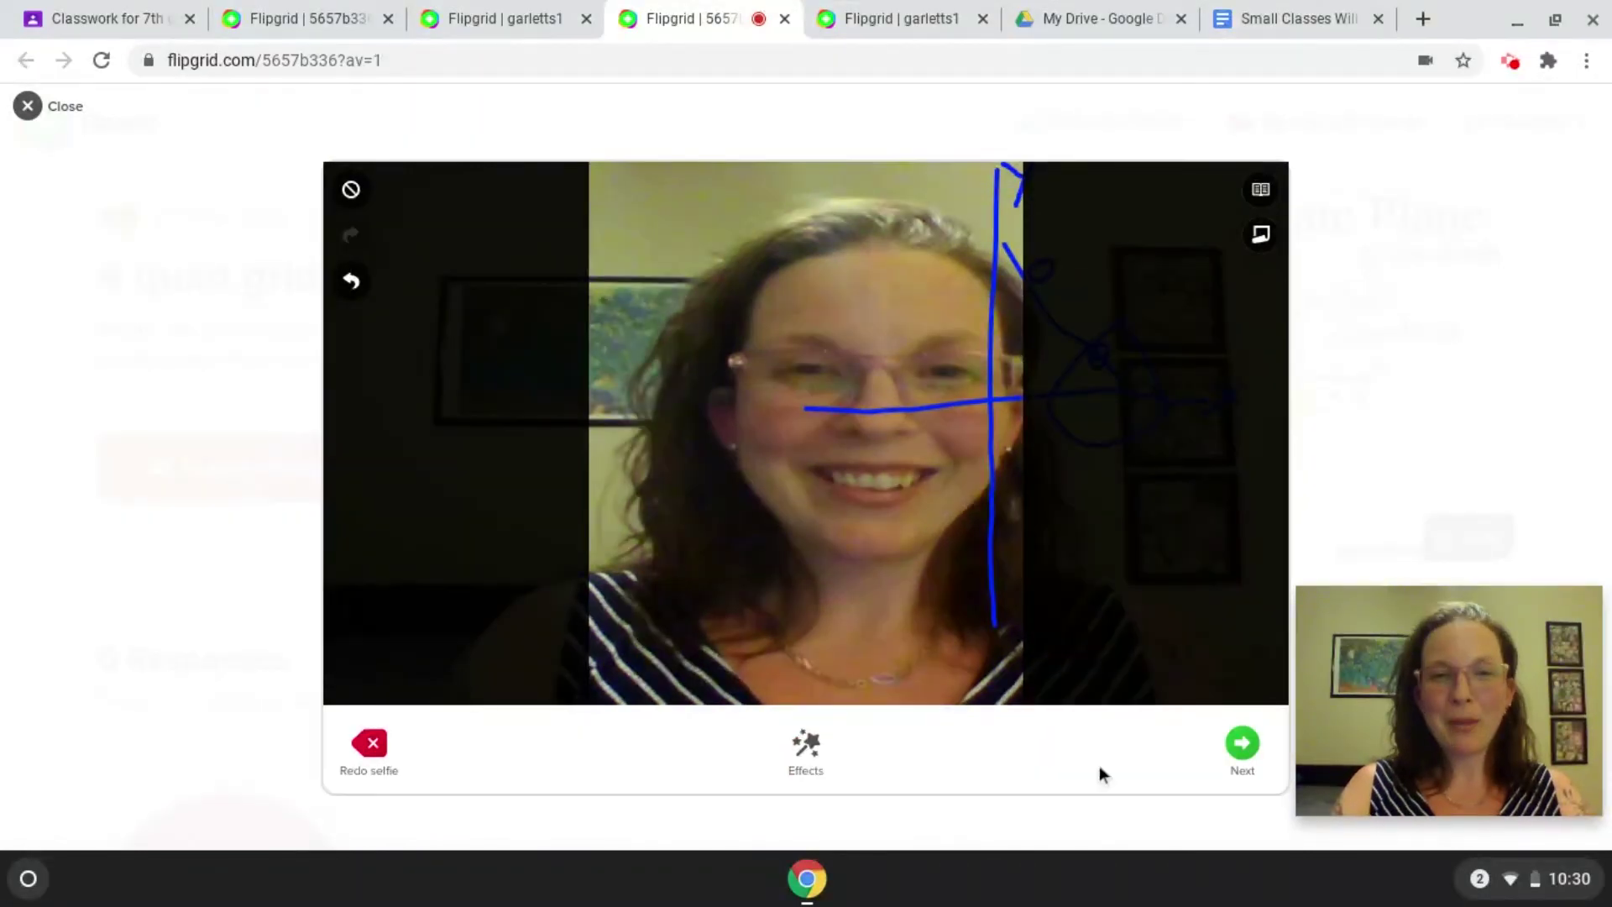
{"action": "left_click", "coordinate": [1239, 742]}
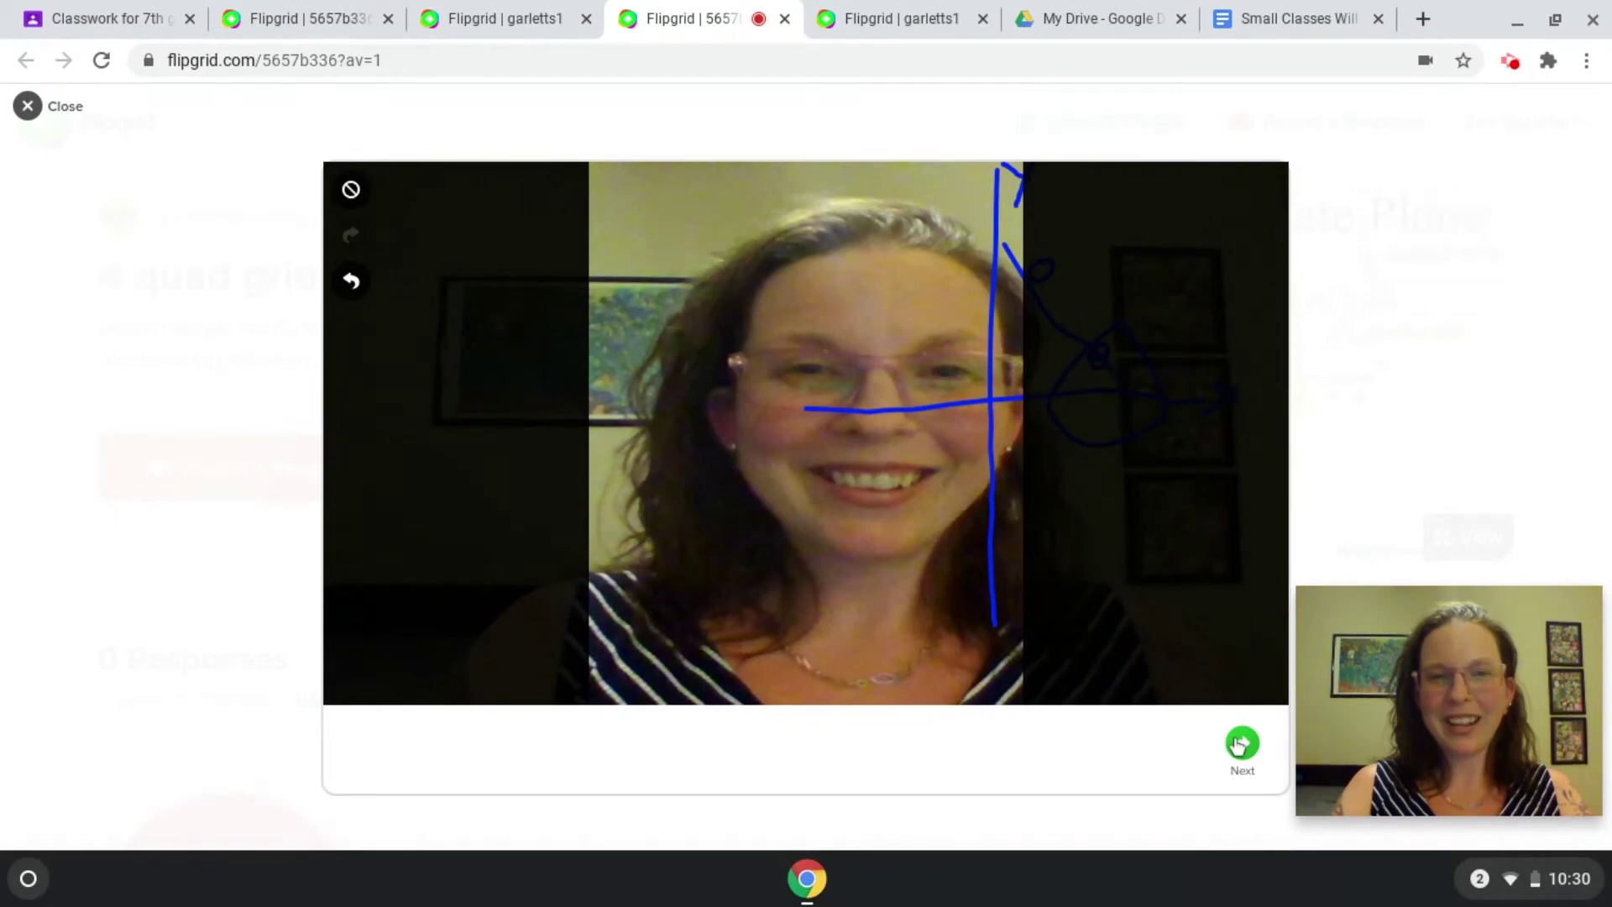
{"action": "left_click", "coordinate": [1241, 743]}
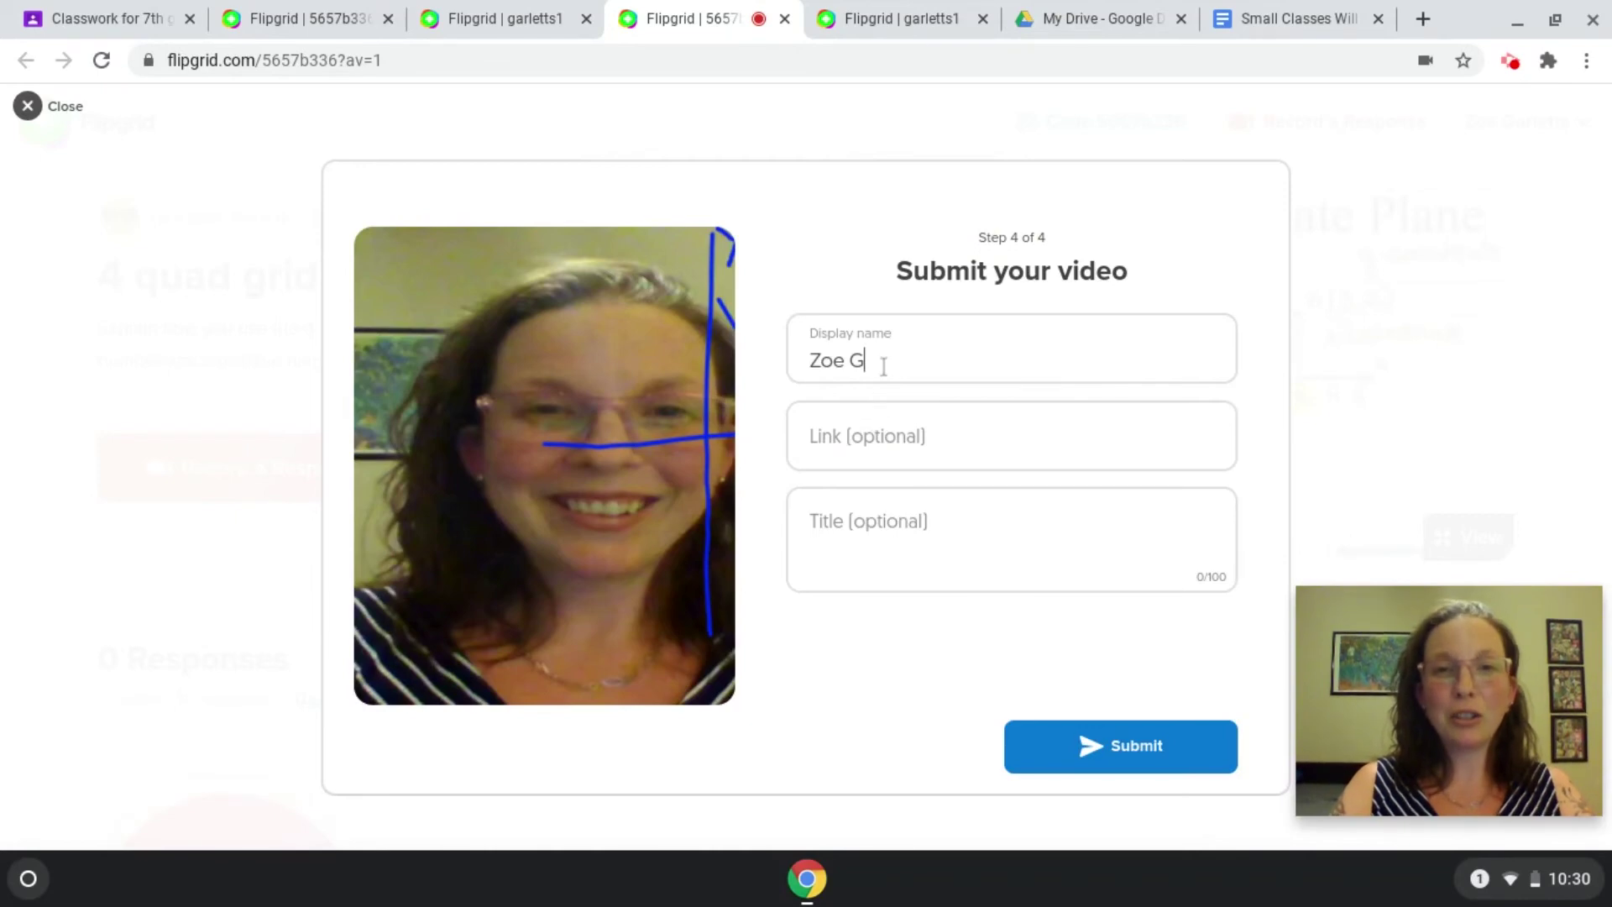
- Title the video response 'Coordinate plane' and submit it
{"action": "left_click", "coordinate": [898, 525]}
{"action": "type", "text": "Coordinate plane"}
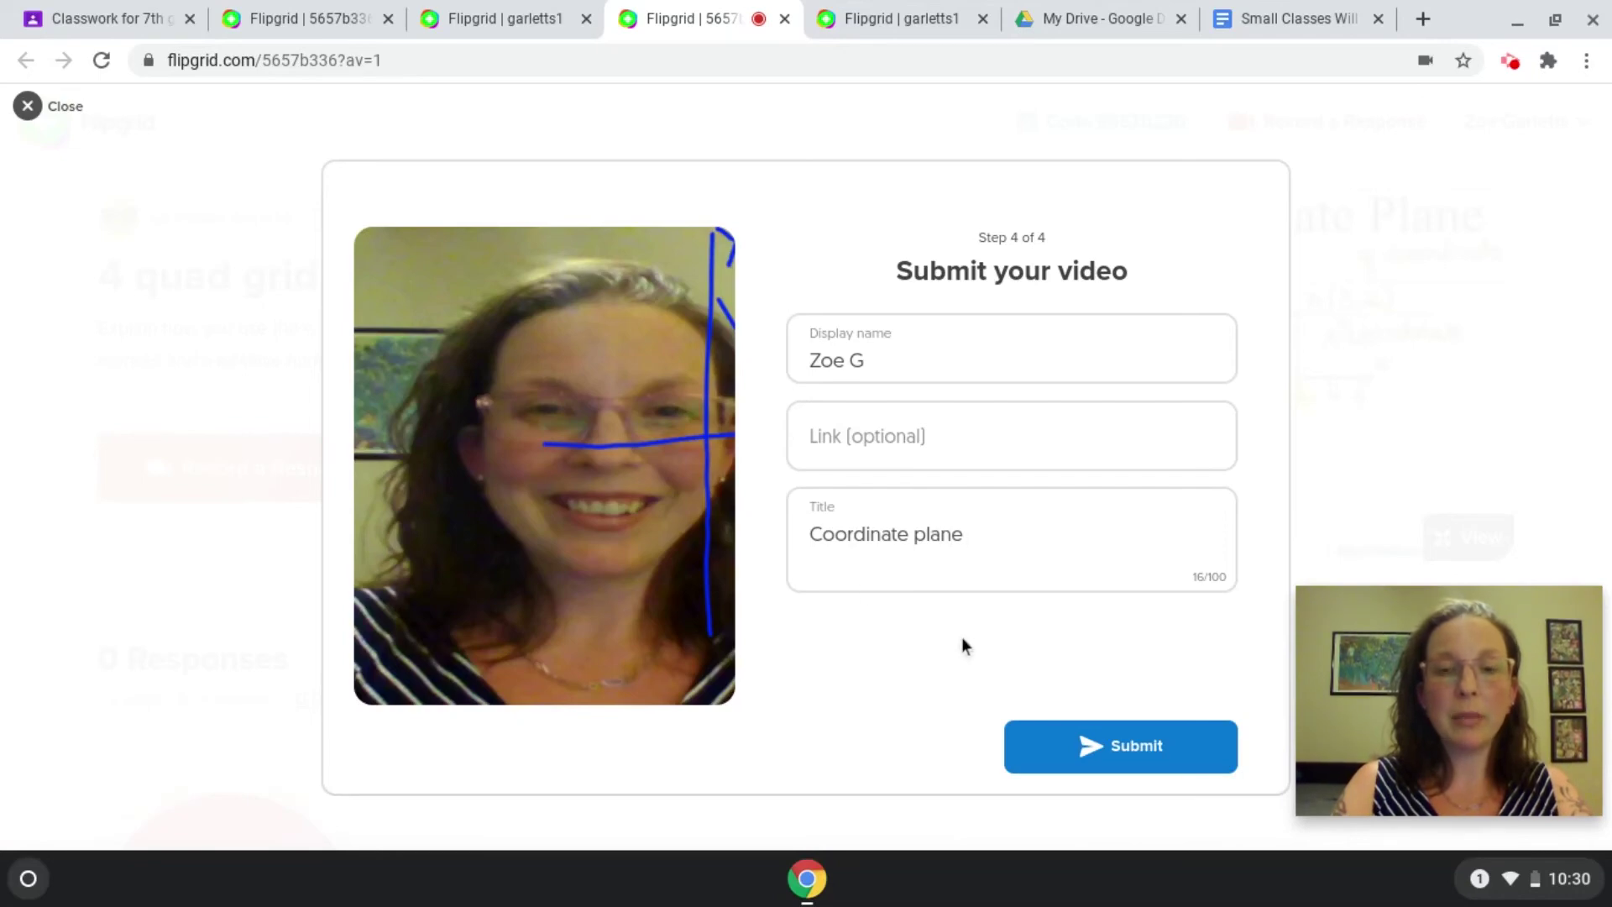
{"action": "left_click", "coordinate": [1093, 759]}
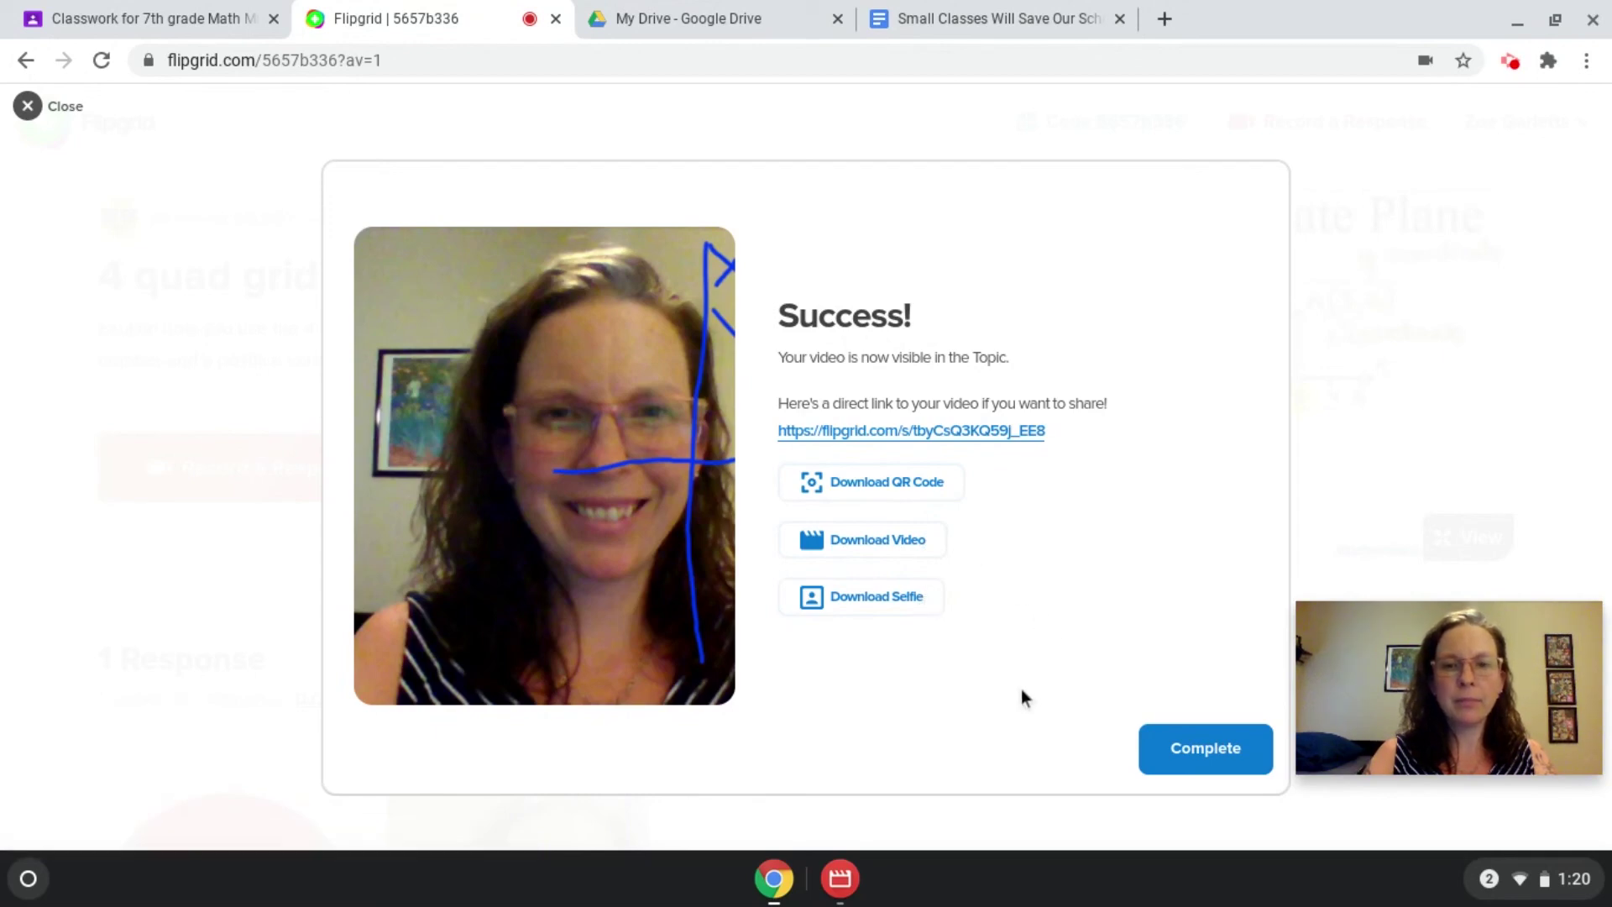
- Dismiss the success dialog and check that the 'Coordinate plane' response card appears with 0 comments
{"action": "left_click", "coordinate": [1173, 756]}
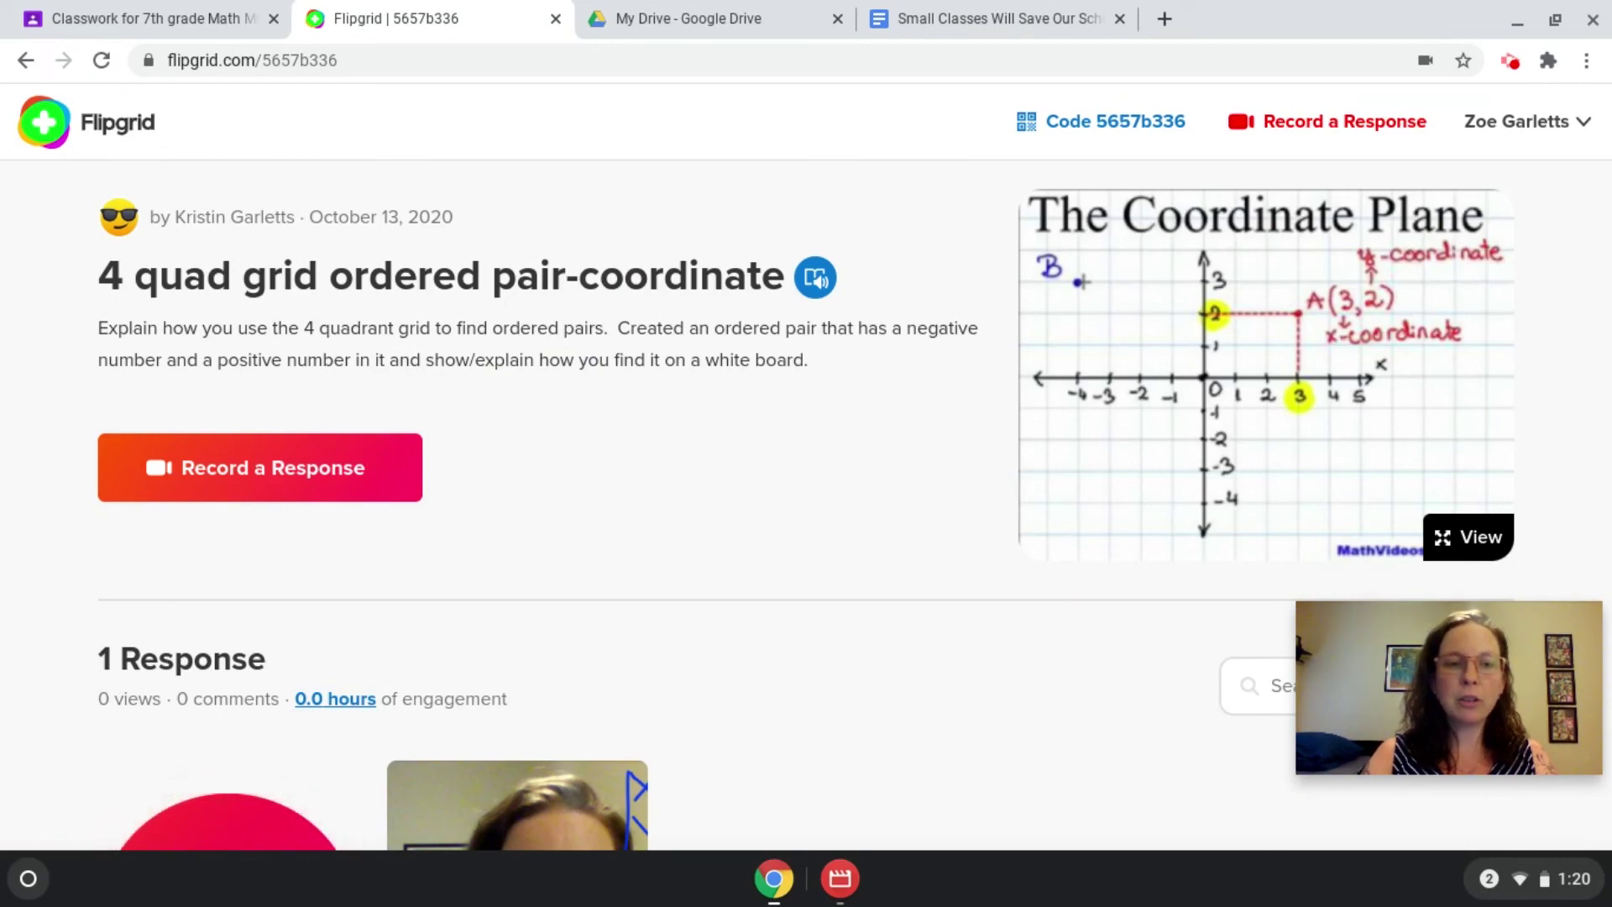
{"action": "scroll", "coordinate": [806, 504], "scroll_direction": "down", "scroll_amount": 4}
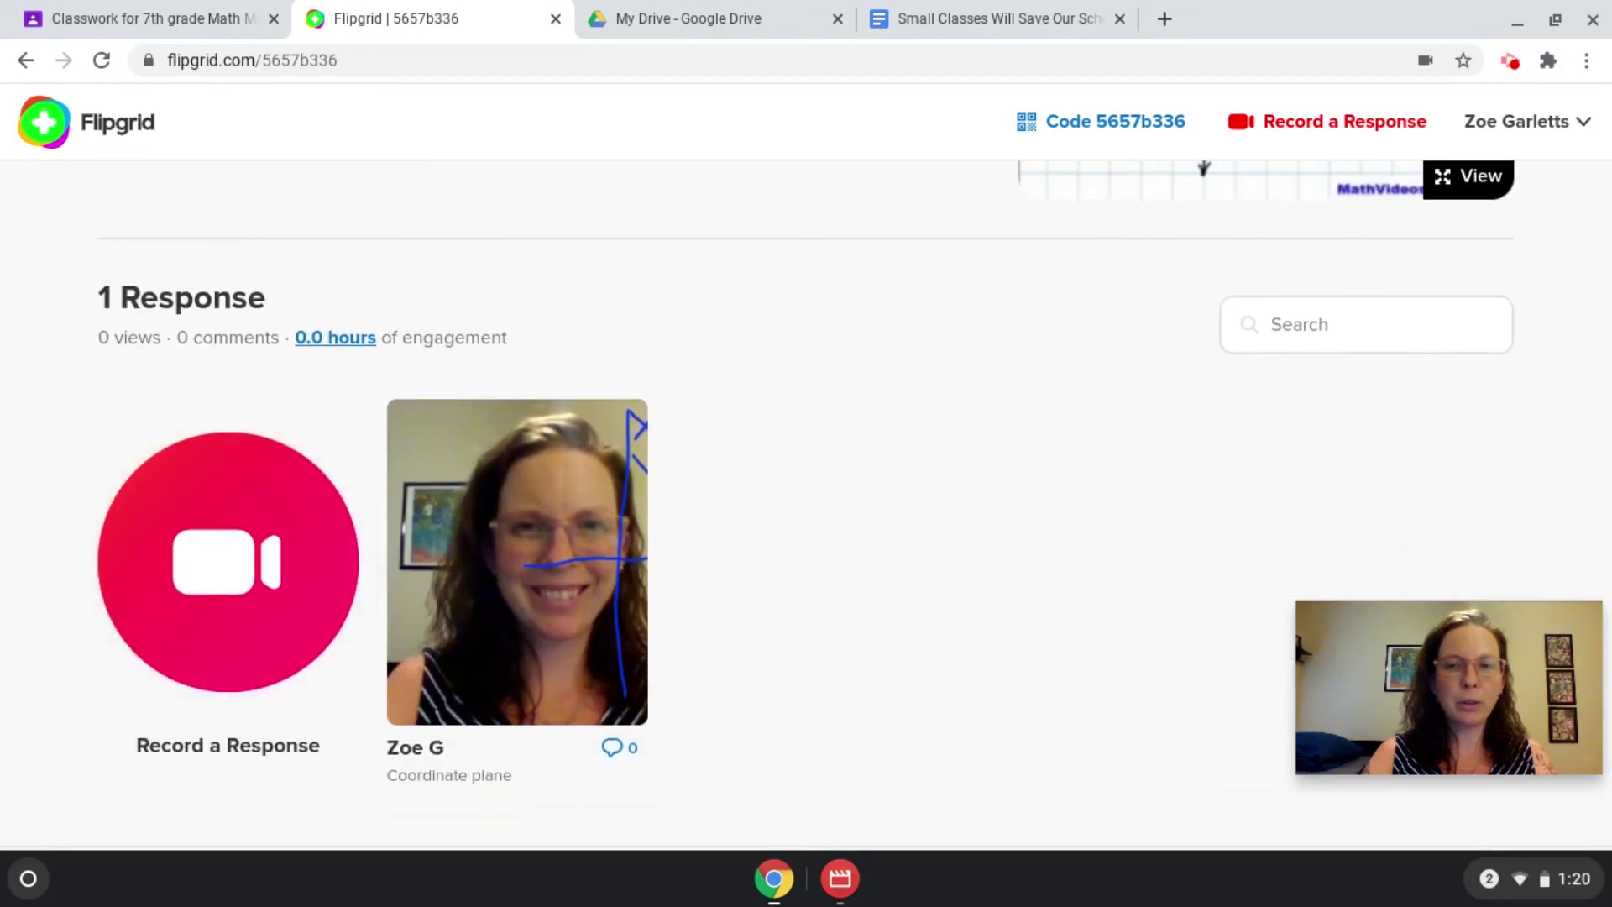
{"action": "scroll", "coordinate": [806, 504], "scroll_direction": "up", "scroll_amount": 4}
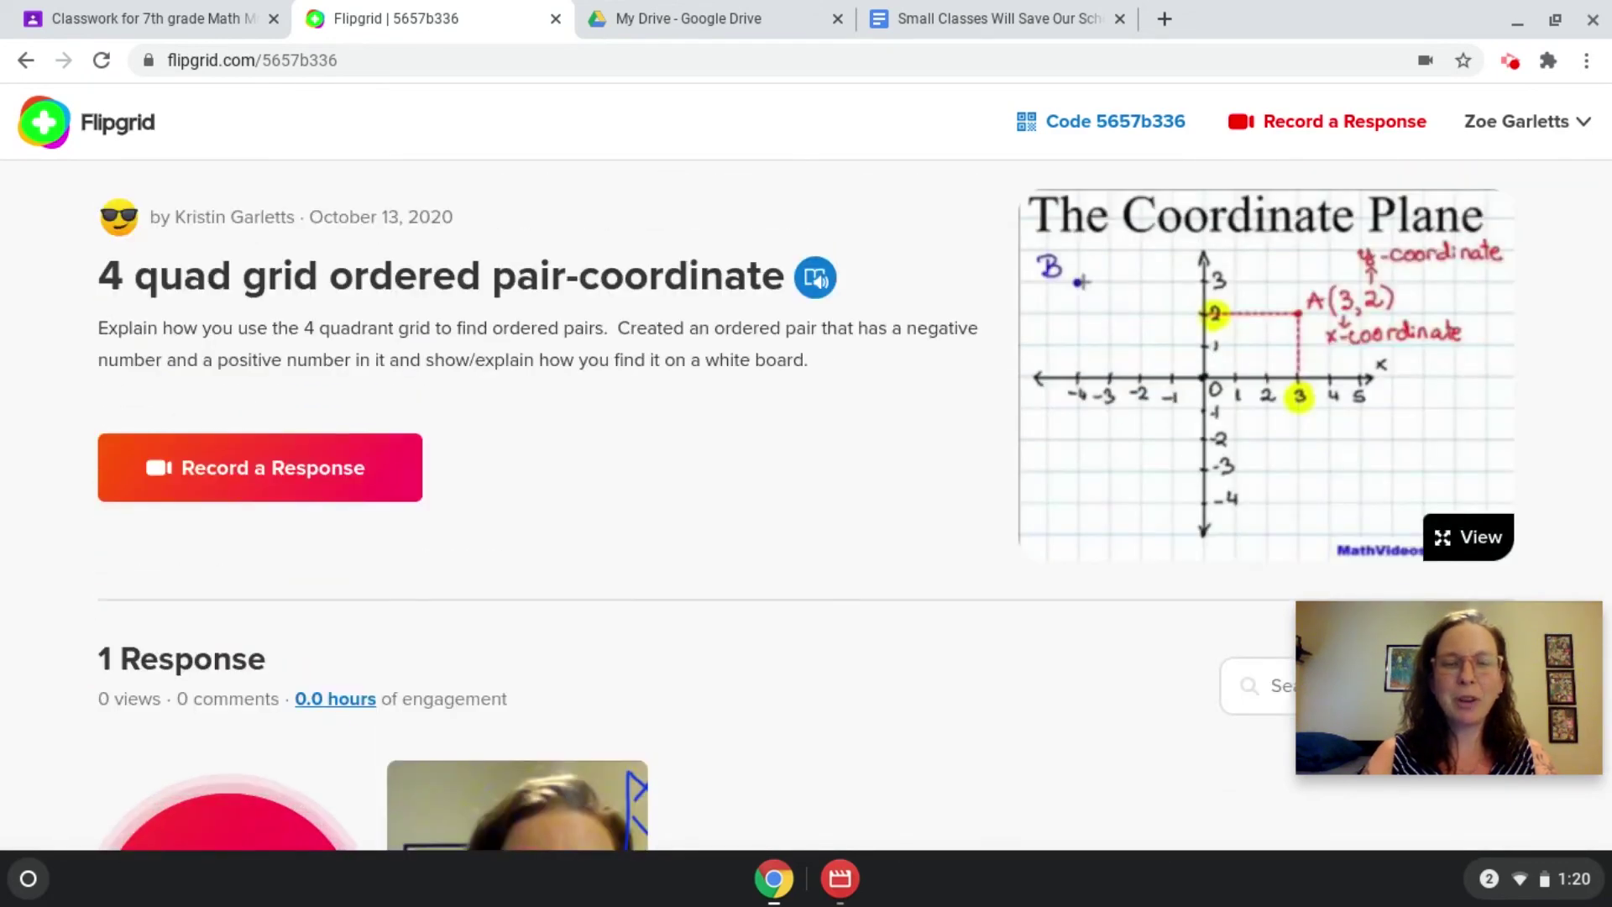